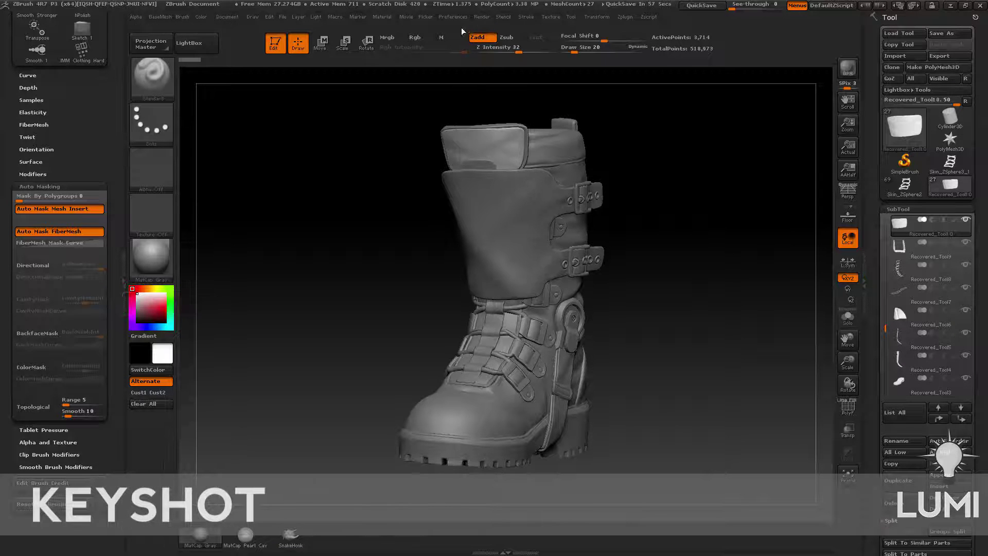
Set SPix to 0 and send the boot model to KeyShot as the external renderer.
click(482, 17)
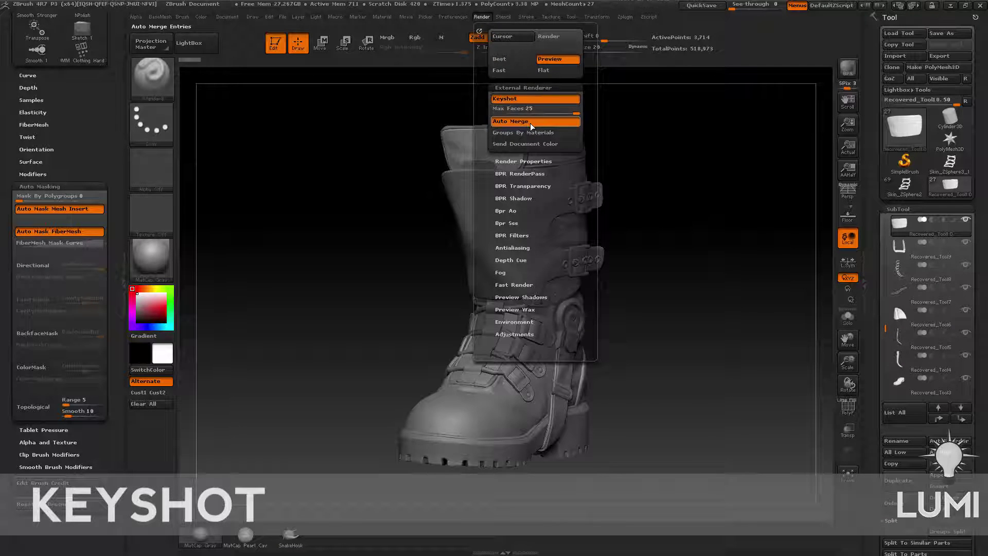
drag(844, 87, 828, 91)
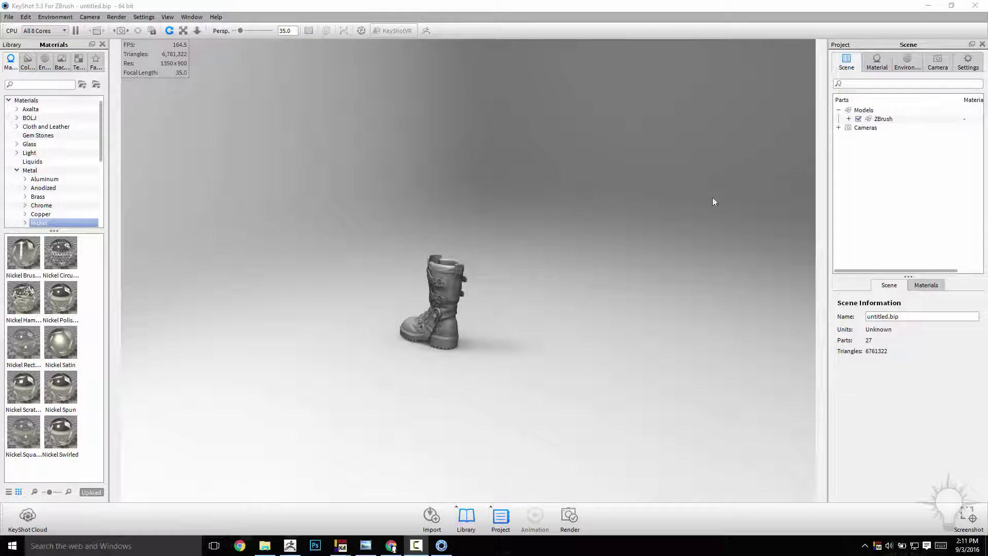
drag(755, 193, 486, 252)
scroll(605, 320, up, 5)
middle_drag(653, 320, 681, 294)
scroll(684, 298, up, 2)
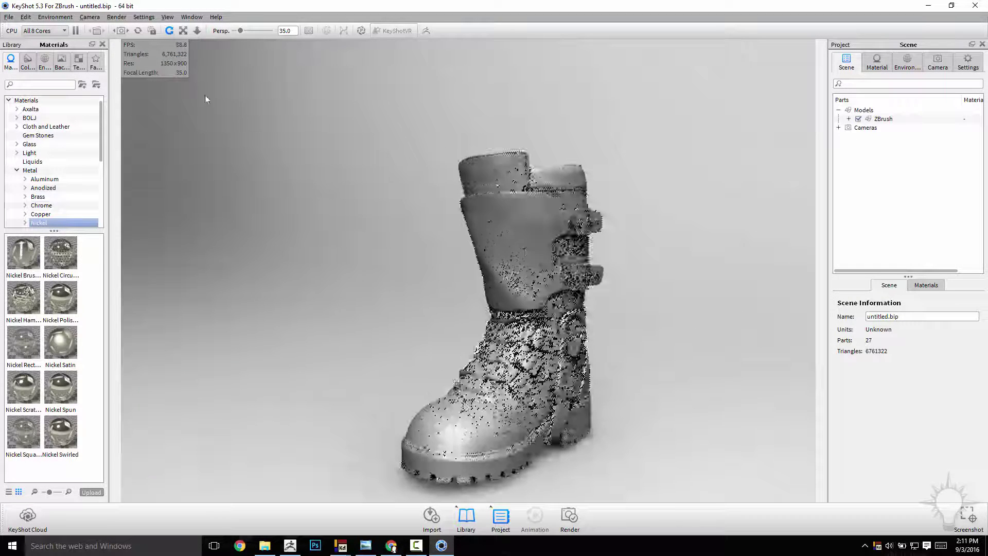
Search the material library for leather and apply Leather Black to the large flap on the boot shaft.
click(27, 85)
text(leather)
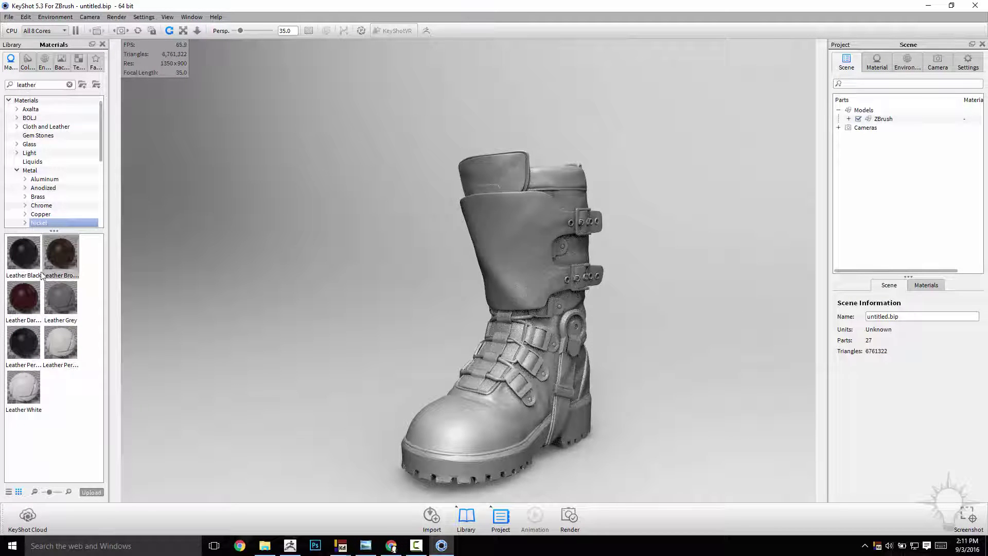
drag(23, 258, 516, 252)
middle_drag(727, 261, 601, 209)
scroll(499, 216, up, 2)
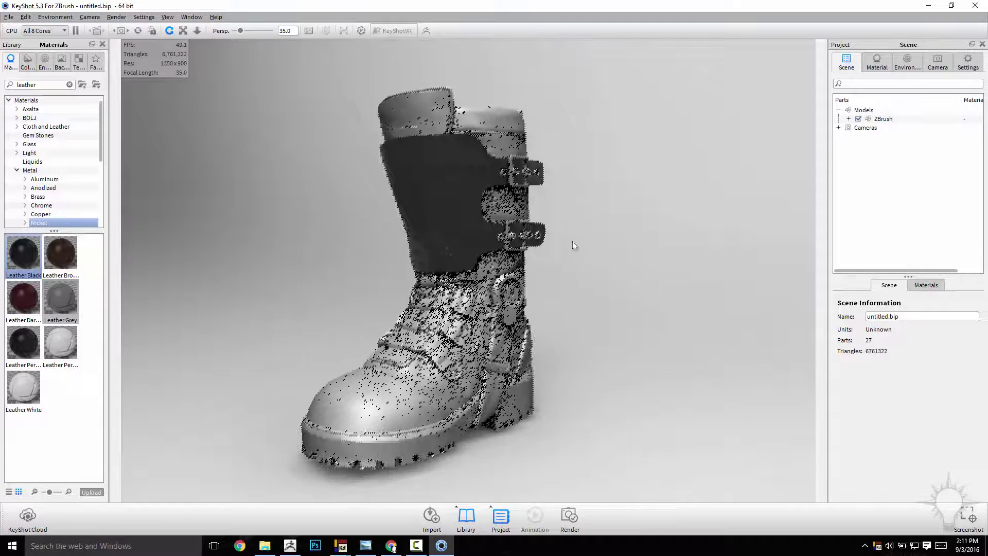
Show the materials used in the scene and apply the library's Leather Black to the main boot body.
click(933, 285)
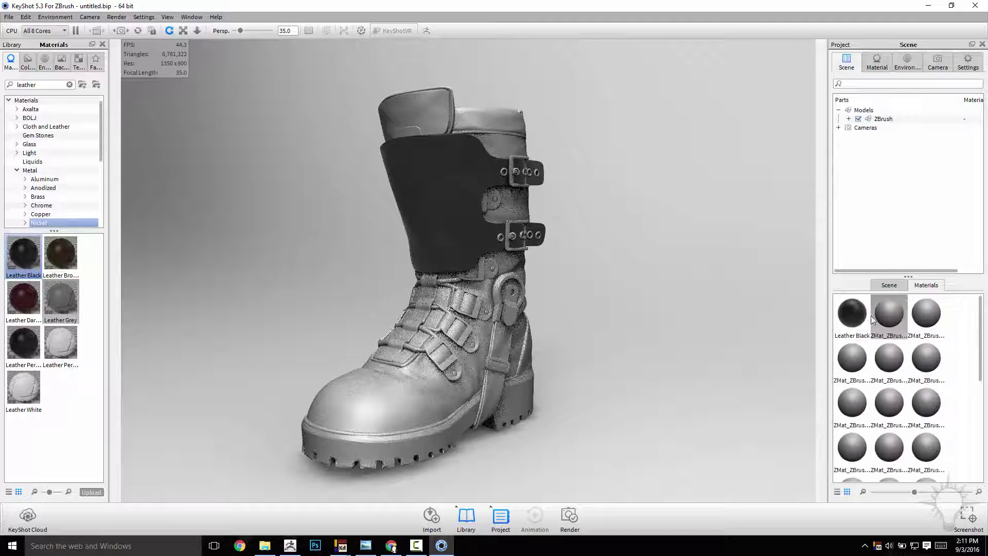
scroll(900, 348, down, 3)
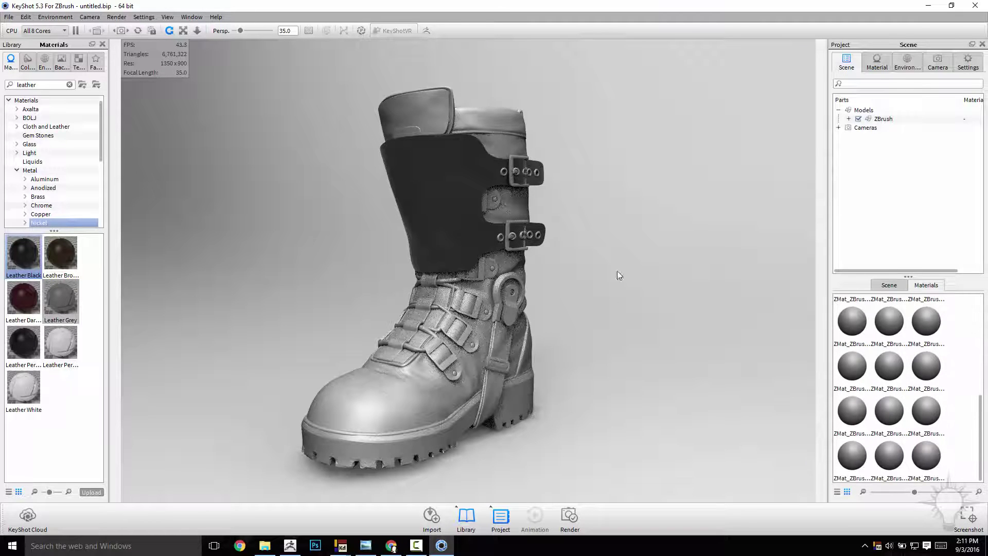
middle_drag(627, 267, 681, 279)
scroll(865, 376, up, 3)
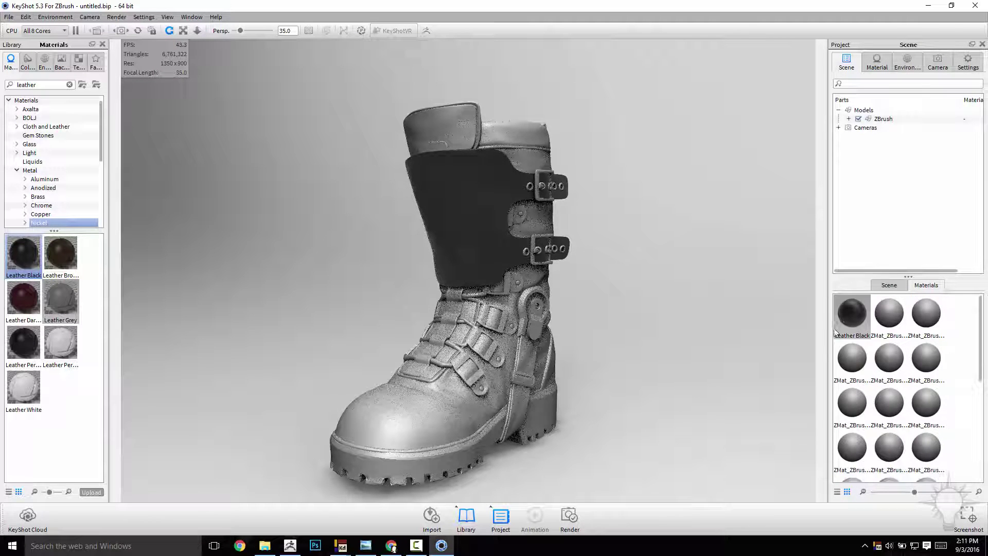
drag(24, 255, 375, 413)
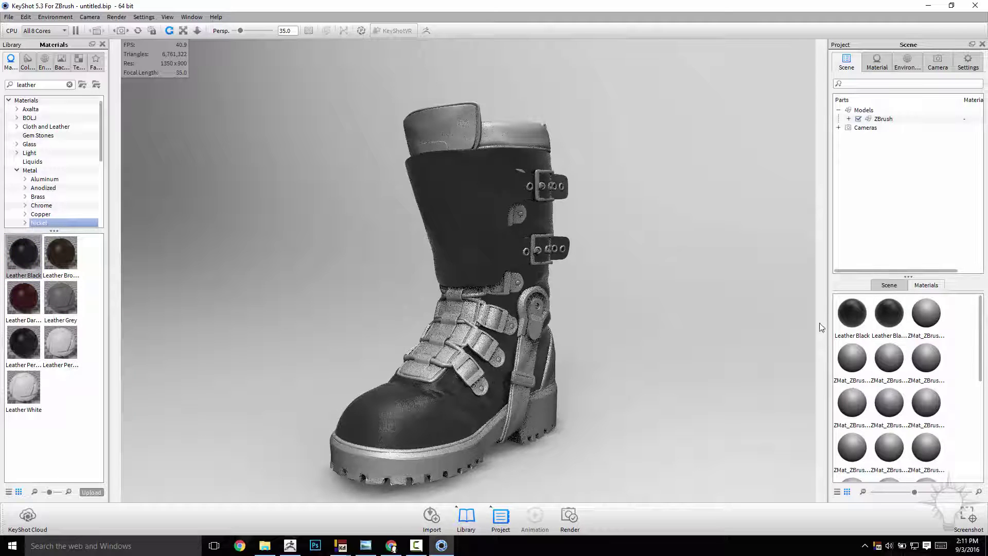
Replace the duplicate Leather Black #1 on the main boot body with the Leather Black already in the scene.
double_click(891, 316)
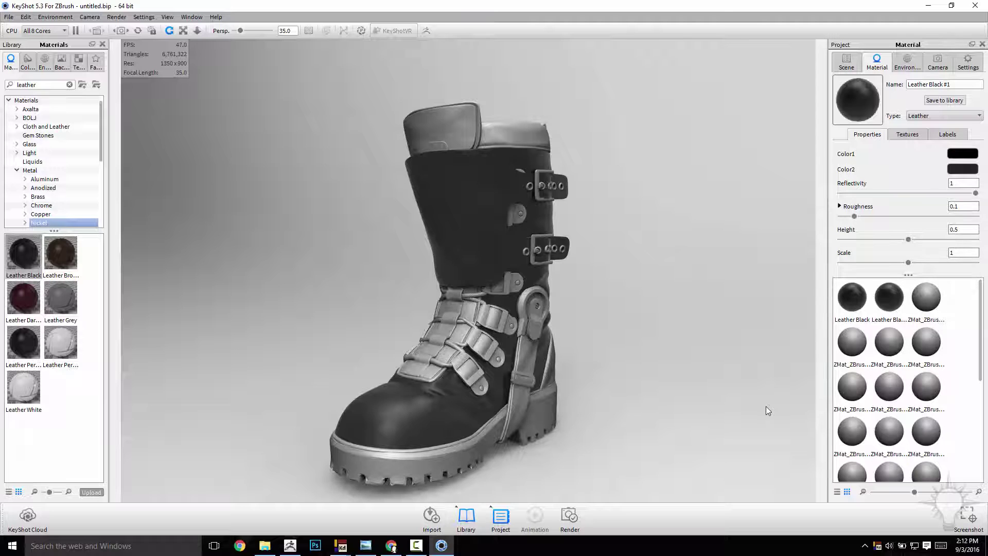
click(853, 298)
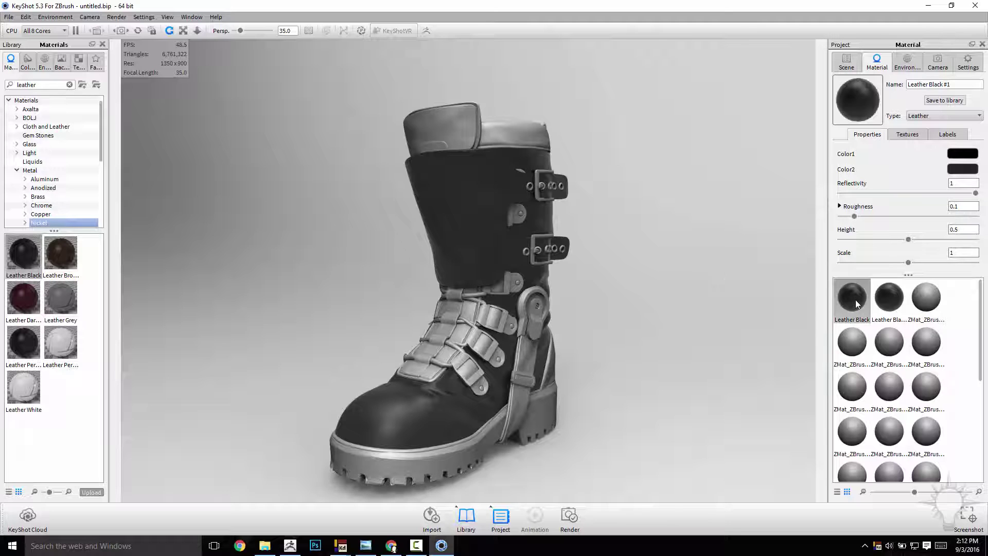
drag(857, 301, 418, 419)
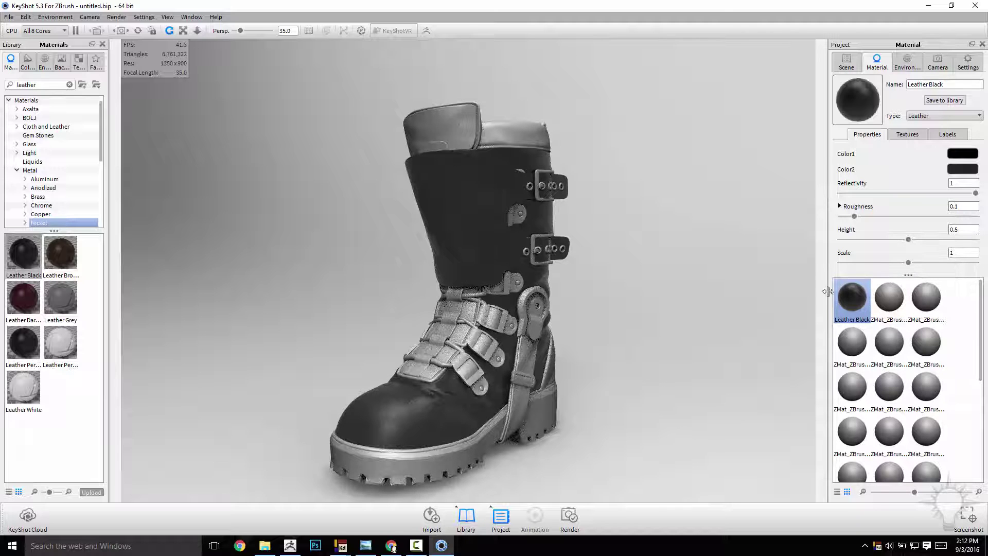
Try a roughness of 0.16 on the Leather Black material and undo the change.
mouse_move(870, 219)
mouse_down()
mouse_move(928, 214)
mouse_move(838, 225)
mouse_move(865, 224)
mouse_up()
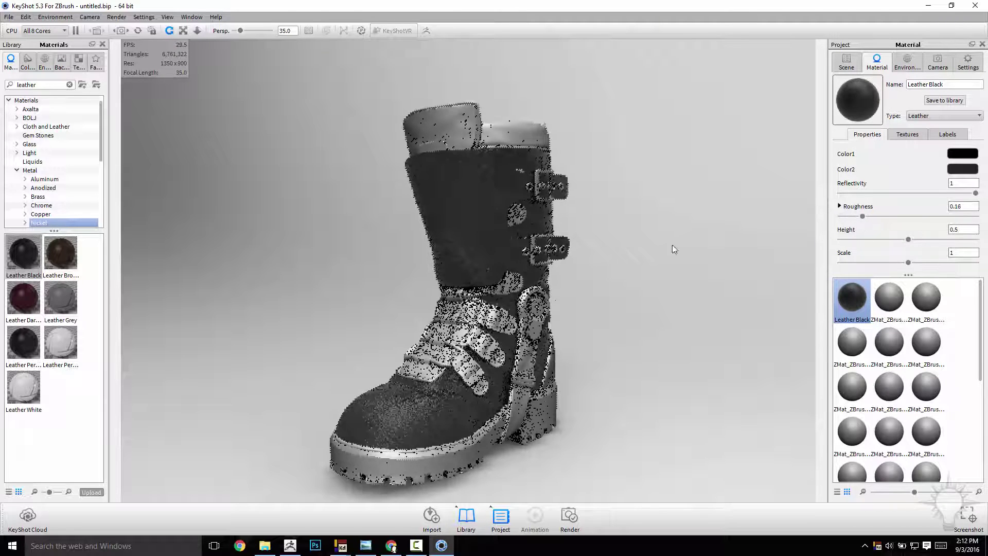
key(ctrl+z)
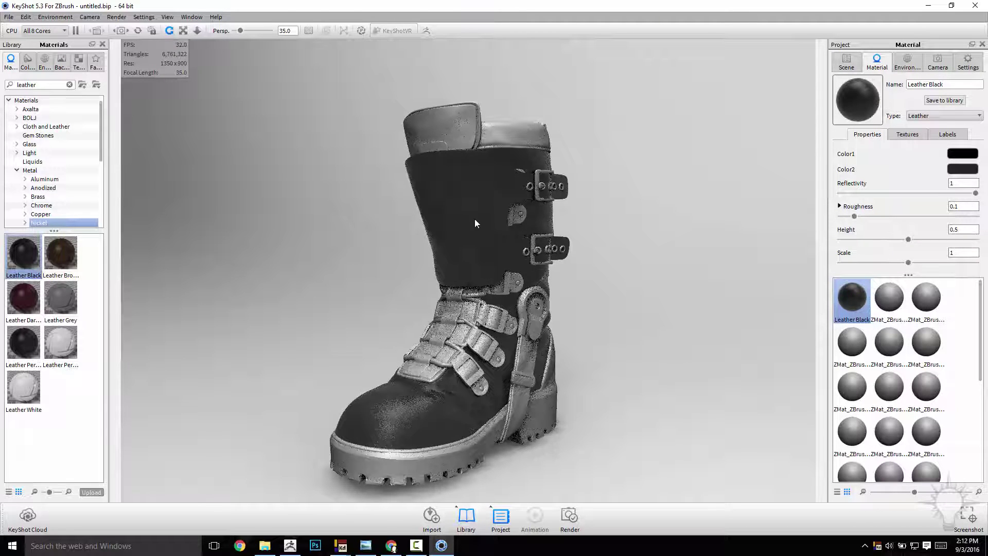
Apply the scene's Leather Black to the boot's tongue, the inner collar and the heel trim.
drag(735, 249, 697, 291)
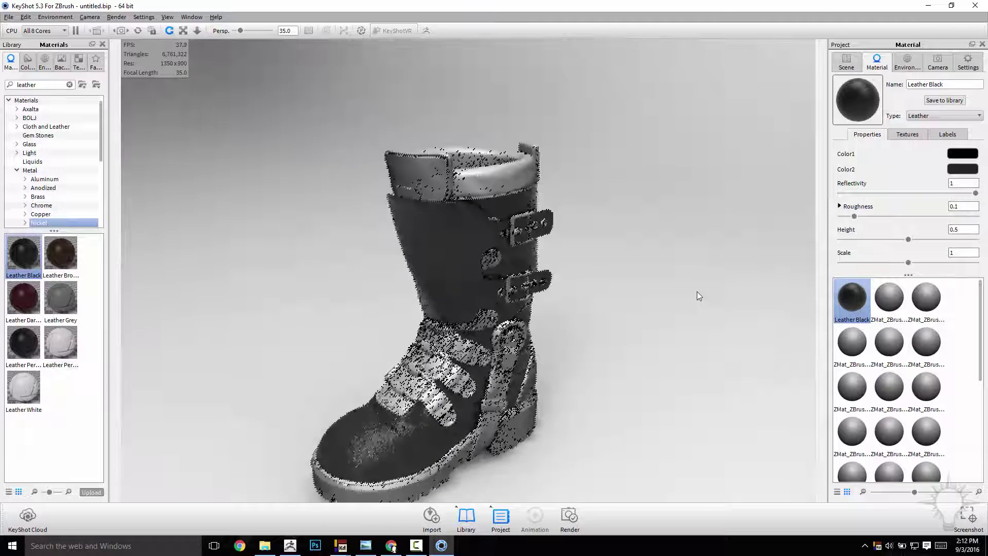
drag(853, 297, 425, 180)
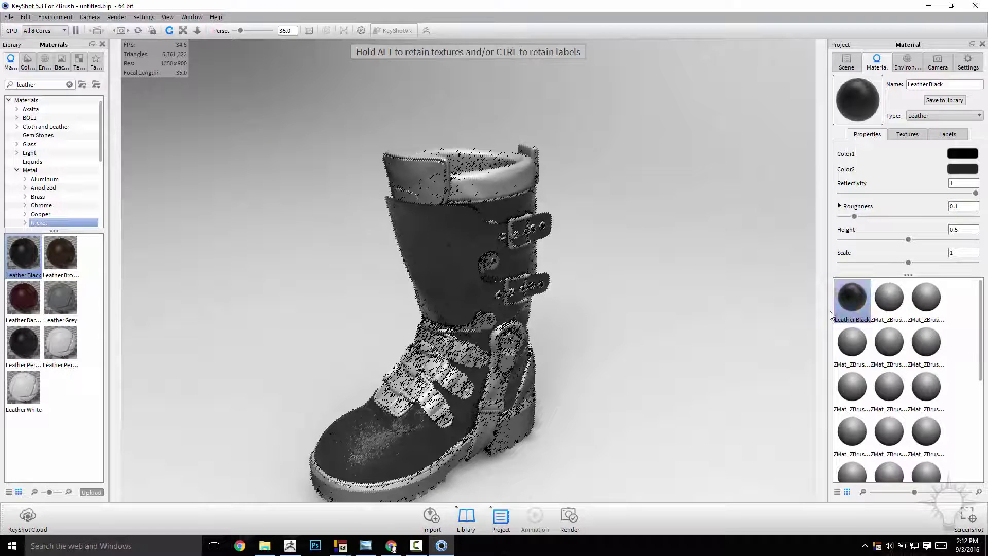
drag(855, 296, 499, 185)
drag(666, 256, 569, 288)
drag(859, 293, 410, 386)
drag(540, 376, 741, 324)
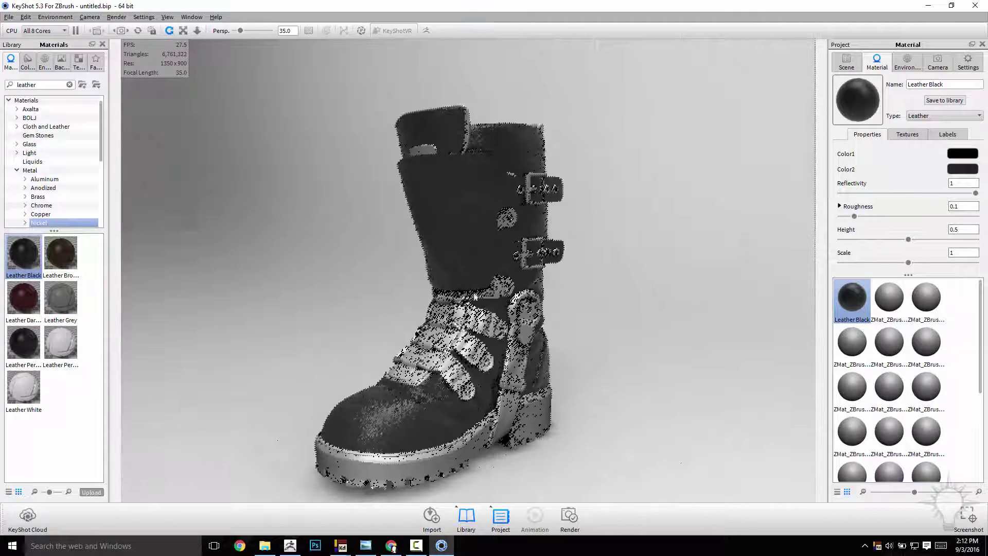
Search the material library for rubber and apply Rubber to the boot's sole and heel block.
double_click(39, 85)
text(rubber)
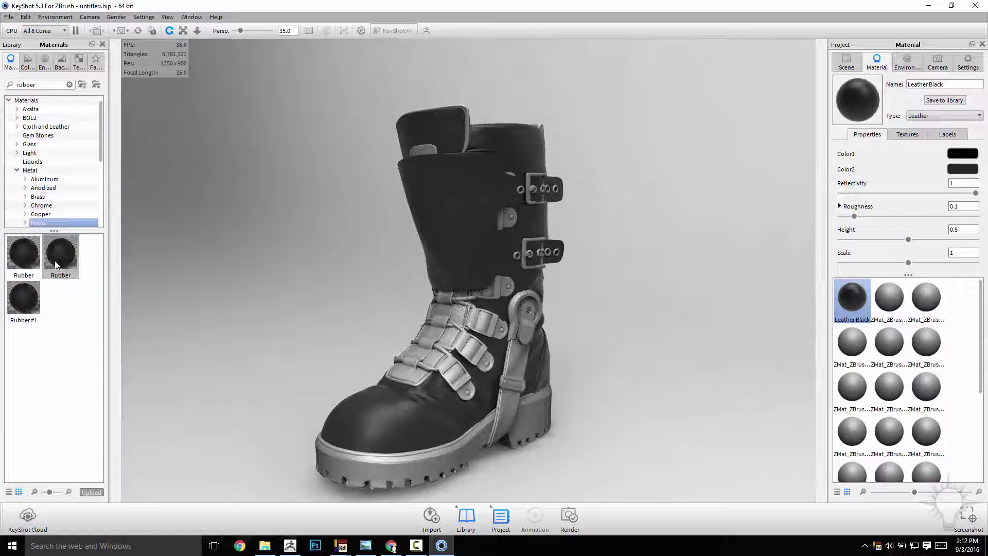
drag(23, 253, 430, 447)
drag(556, 459, 706, 405)
key(ctrl+z)
middle_drag(660, 283, 663, 360)
mouse_move(27, 253)
mouse_down()
mouse_move(446, 258)
mouse_move(451, 227)
mouse_move(834, 302)
mouse_move(579, 215)
mouse_move(502, 240)
mouse_move(423, 211)
mouse_move(454, 199)
mouse_move(283, 298)
mouse_move(319, 420)
mouse_move(354, 492)
mouse_move(240, 424)
mouse_move(536, 424)
mouse_up()
middle_drag(710, 375, 718, 296)
mouse_move(901, 303)
mouse_down()
mouse_move(672, 405)
mouse_move(444, 390)
mouse_up()
Apply the scene's Leather Black to the back pull strap and the padded pieces beneath the laces.
middle_drag(609, 258, 576, 366)
drag(576, 367, 391, 363)
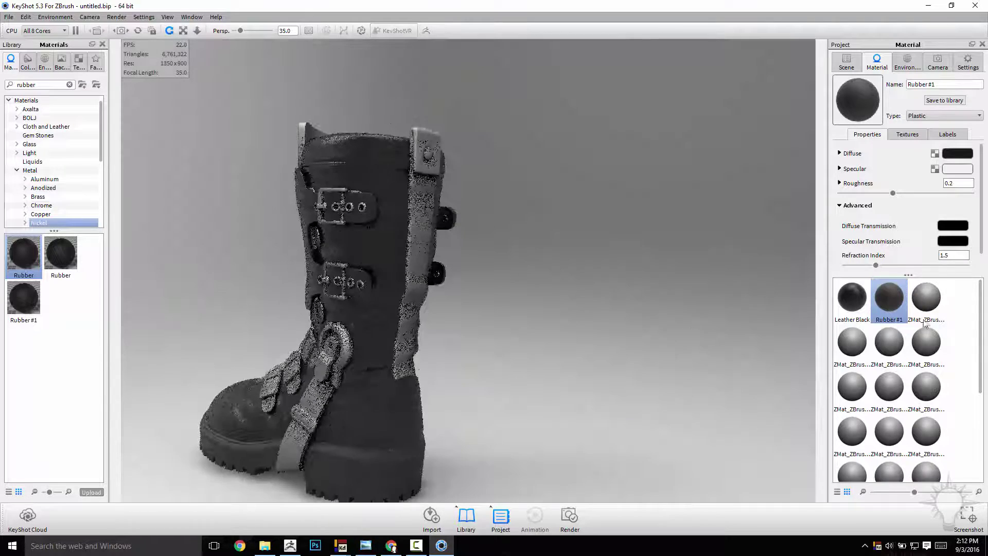
drag(849, 307, 497, 258)
drag(507, 261, 696, 292)
drag(851, 298, 513, 344)
drag(712, 300, 615, 322)
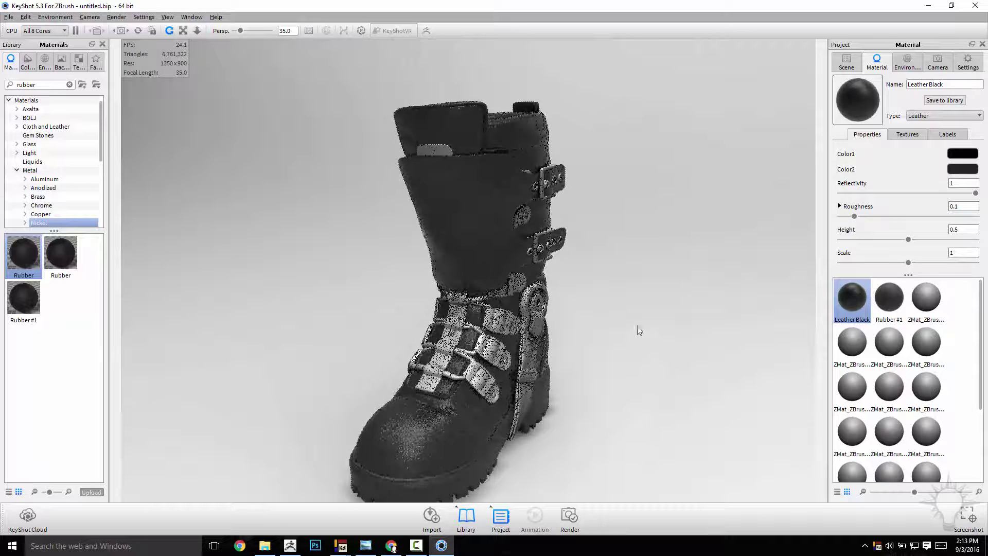
Search the library for fab, apply Nylon Fabric Black to the central lace strap, and assign Leather Black to the ankle side strap.
double_click(54, 84)
text(fab)
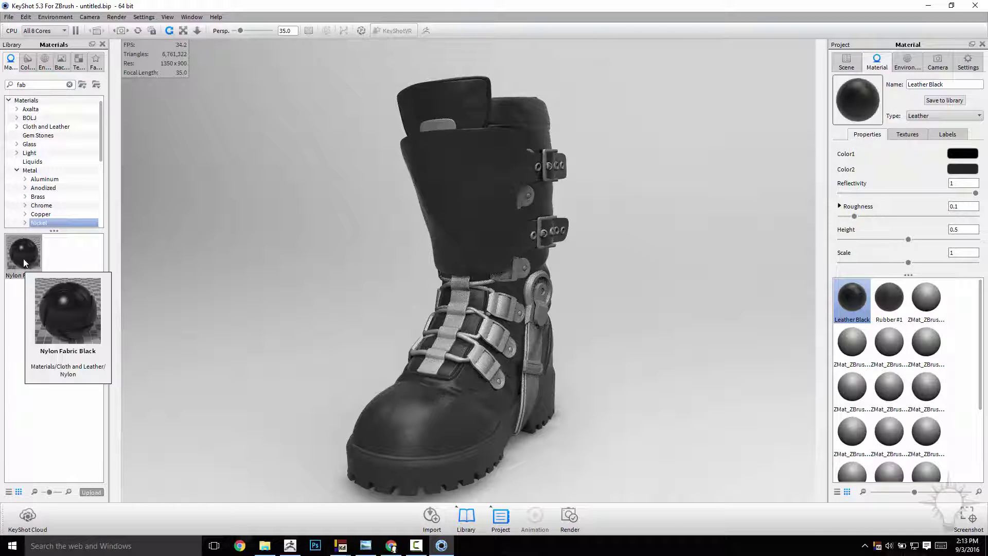
drag(23, 259, 569, 270)
drag(852, 299, 477, 349)
click(852, 298)
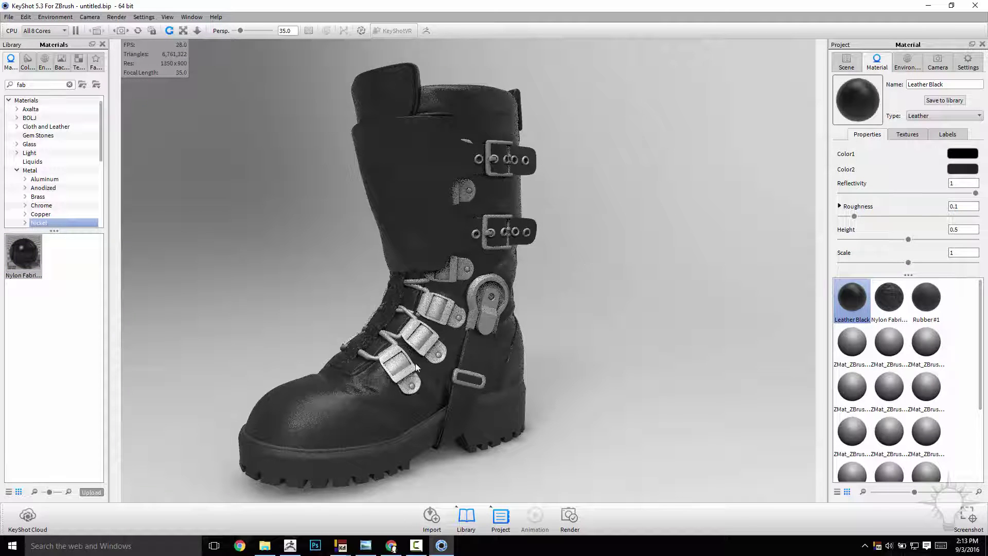
Switch to ZBrush, examine how the ankle buckles and their tabs are split into subtools, and return to KeyShot.
middle_drag(684, 246, 686, 200)
scroll(720, 330, up, 3)
drag(721, 337, 730, 333)
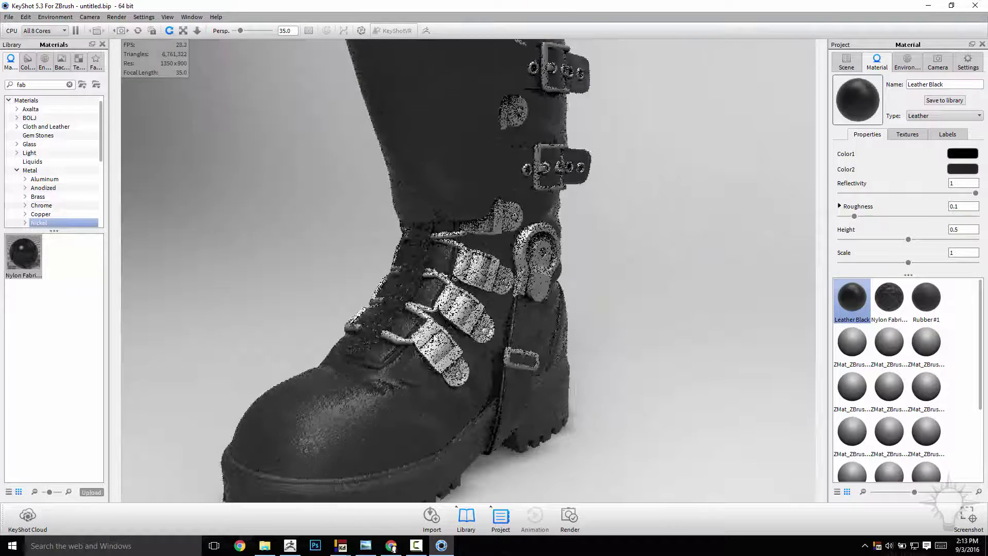
click(289, 546)
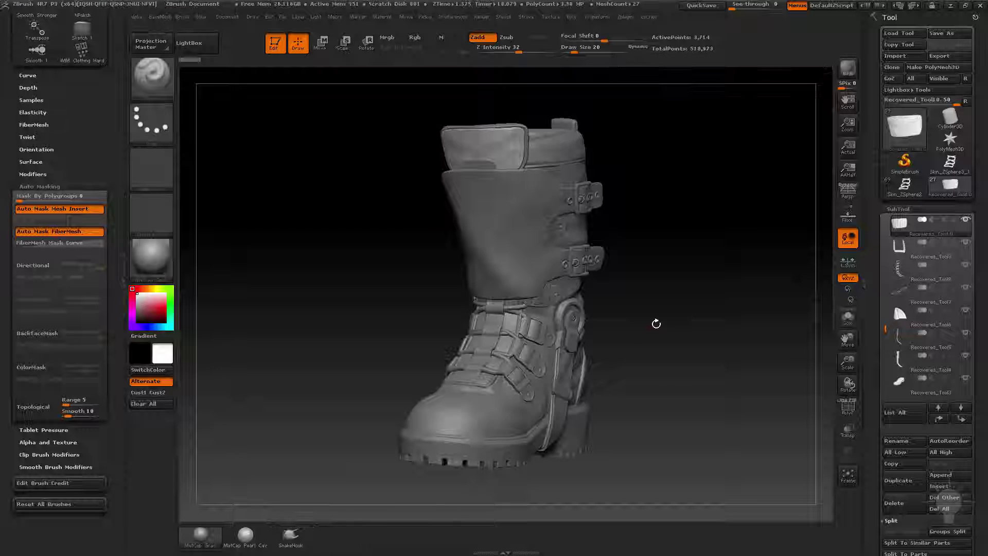
alt+click(534, 336)
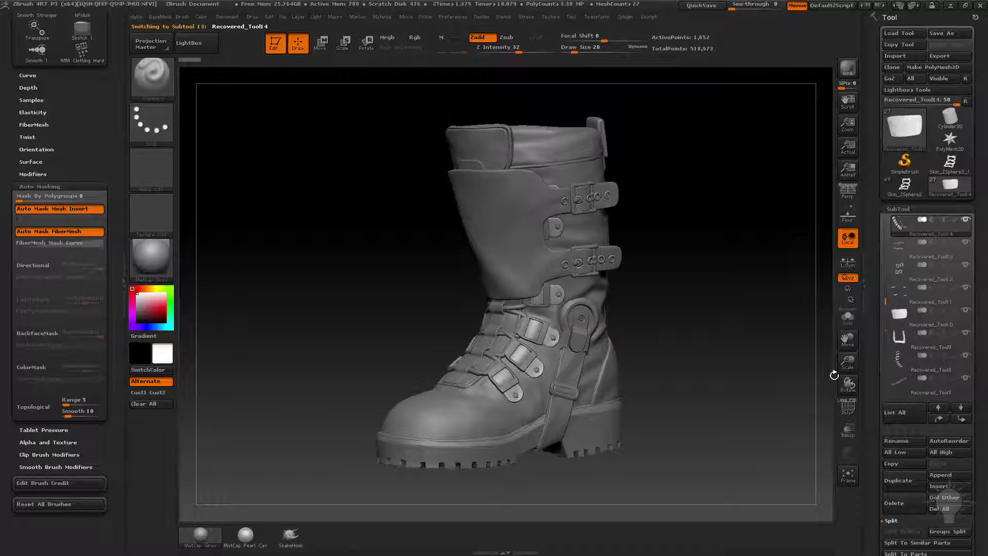
drag(726, 334, 721, 281)
alt+click(509, 364)
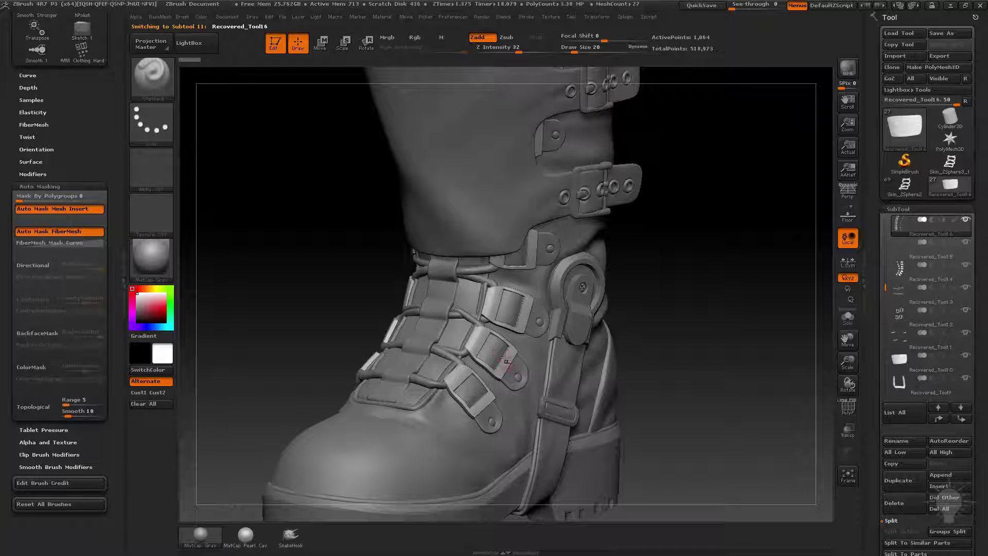
alt+click(506, 378)
key(alt+Tab)
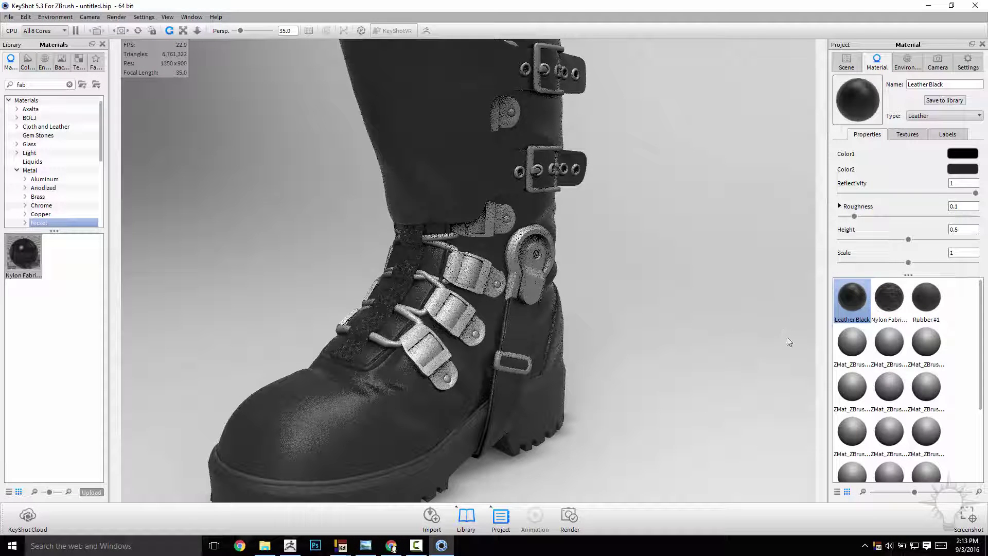
Apply the scene's Nylon Fabric Black to the buckle tabs and the laces.
drag(891, 295, 709, 331)
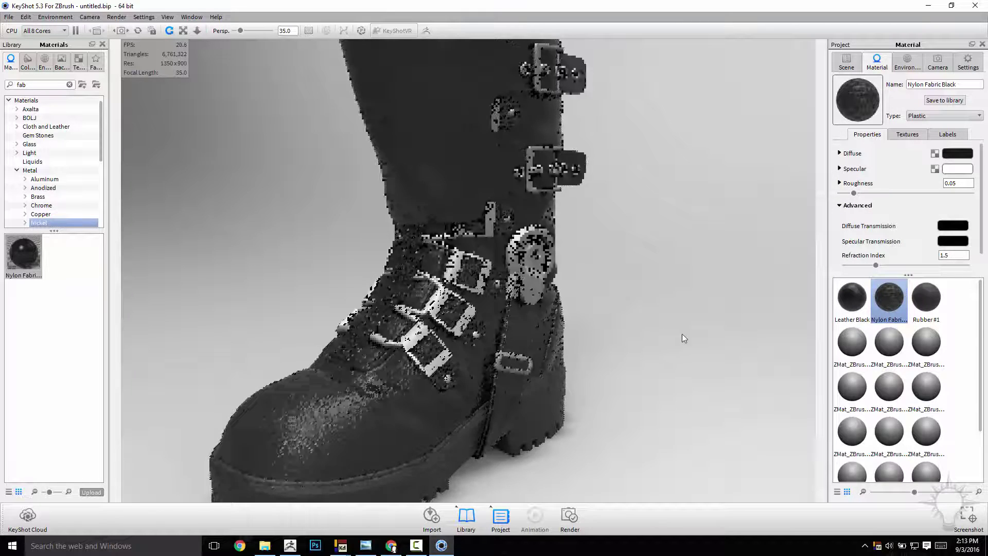
drag(880, 298, 451, 322)
drag(705, 309, 672, 301)
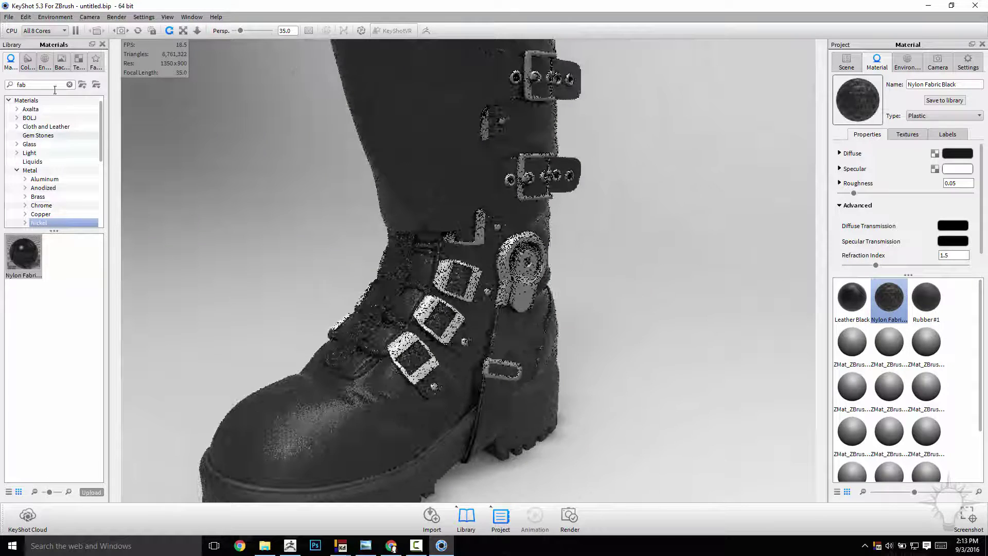
Search the library for stee and apply Steel to the buckle frames, the round ankle ornament and the rivets.
text(stee)
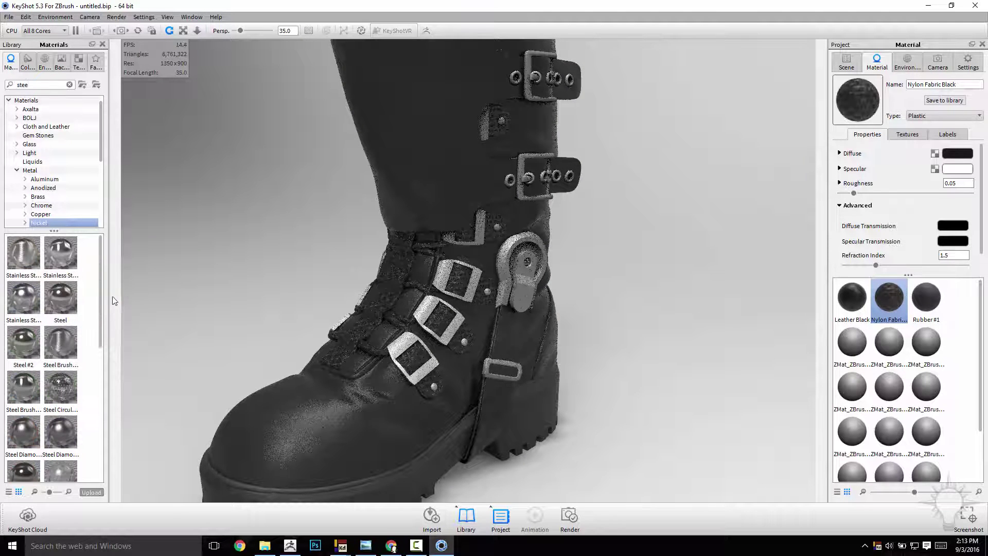
drag(57, 295, 423, 317)
drag(849, 346, 502, 258)
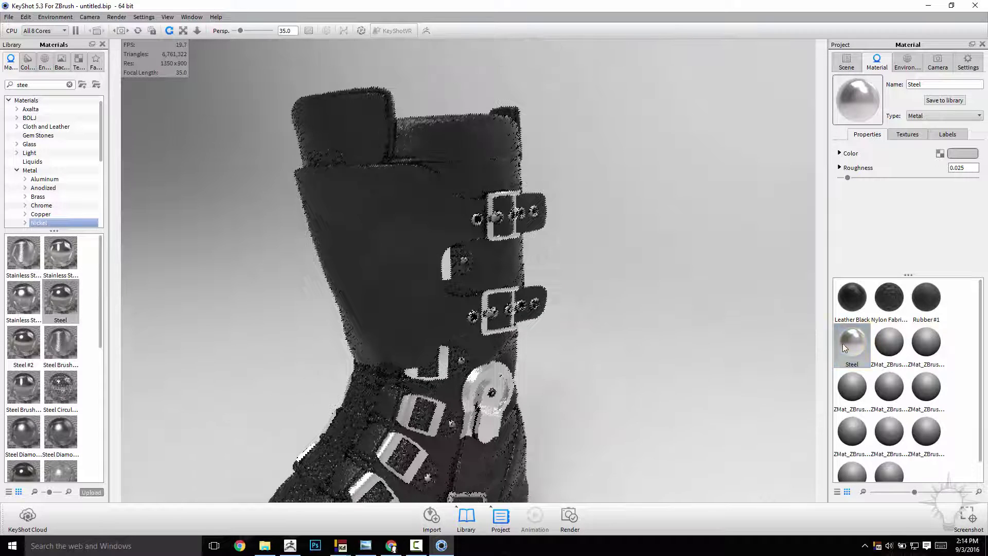
drag(843, 344, 464, 261)
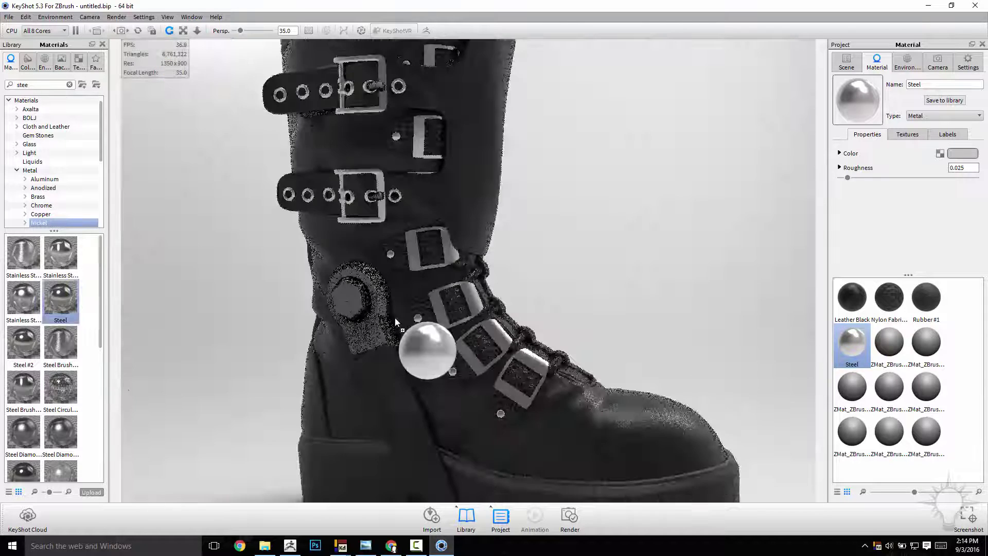
Apply the scene's Steel to the round ornament on the boot's other side and to the outer ornament's centre pin.
drag(396, 319, 367, 296)
drag(848, 346, 343, 296)
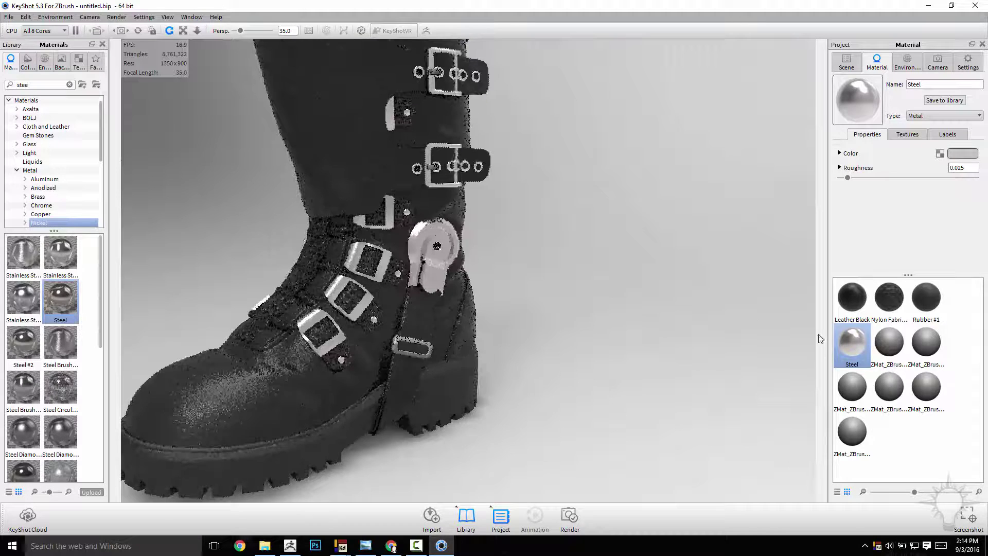
drag(852, 344, 437, 247)
drag(438, 247, 437, 247)
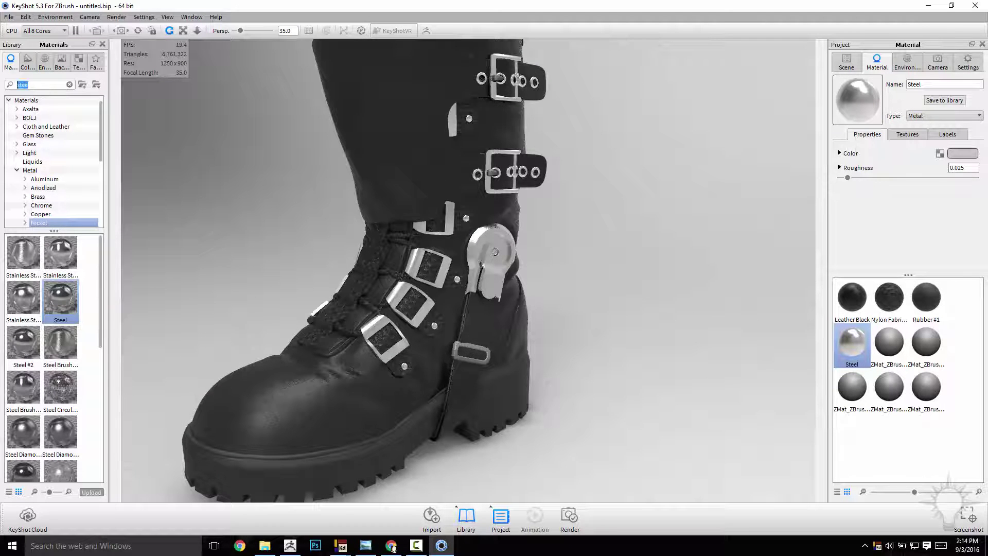
Search the material library for plasti and apply Hard Shiny Plastic Black to the slider buckle on the ankle strap.
text(pkas)
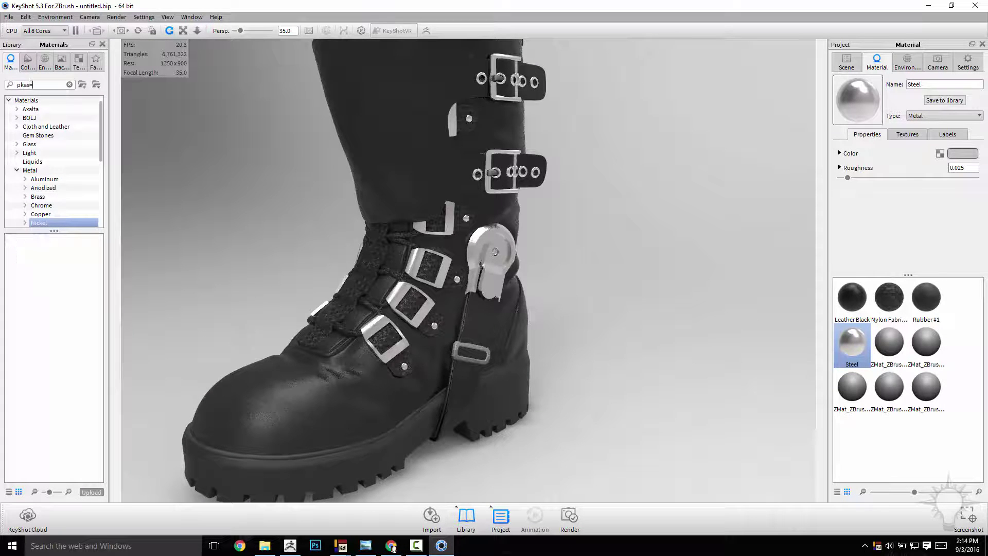
key(BackSpace)
key(BackSpace)
key(BackSpace)
text(lsa)
key(BackSpace)
key(BackSpace)
key(BackSpace)
key(BackSpace)
text(asti)
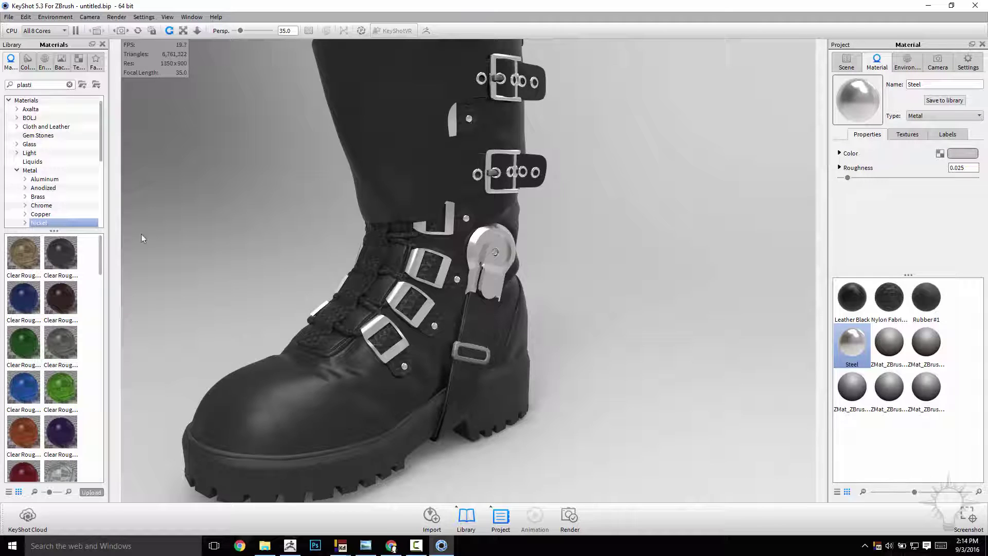
drag(101, 249, 97, 374)
drag(23, 332, 456, 348)
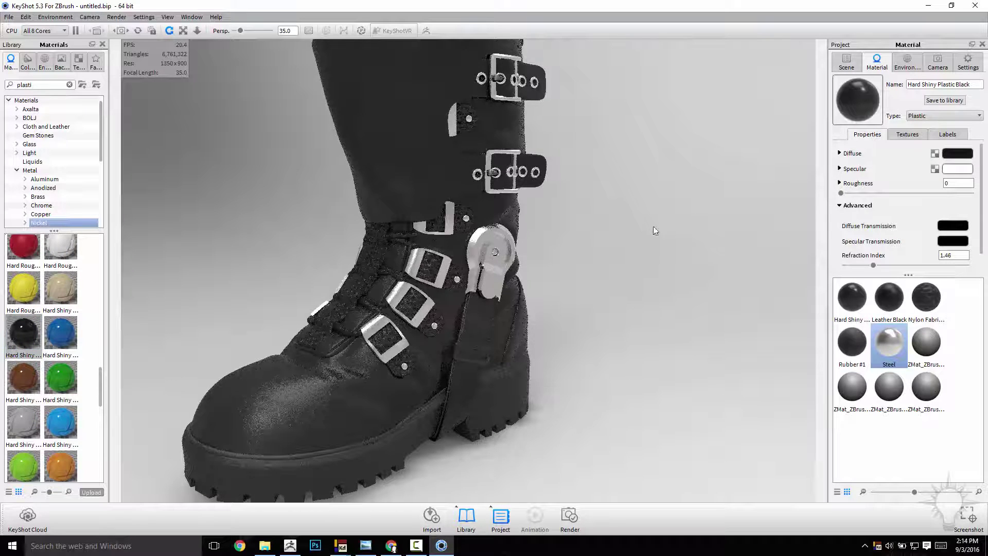
Select the parts using the first leftover ZBrush default material and apply the scene's Steel to those upper buckle prongs.
middle_drag(653, 228, 646, 272)
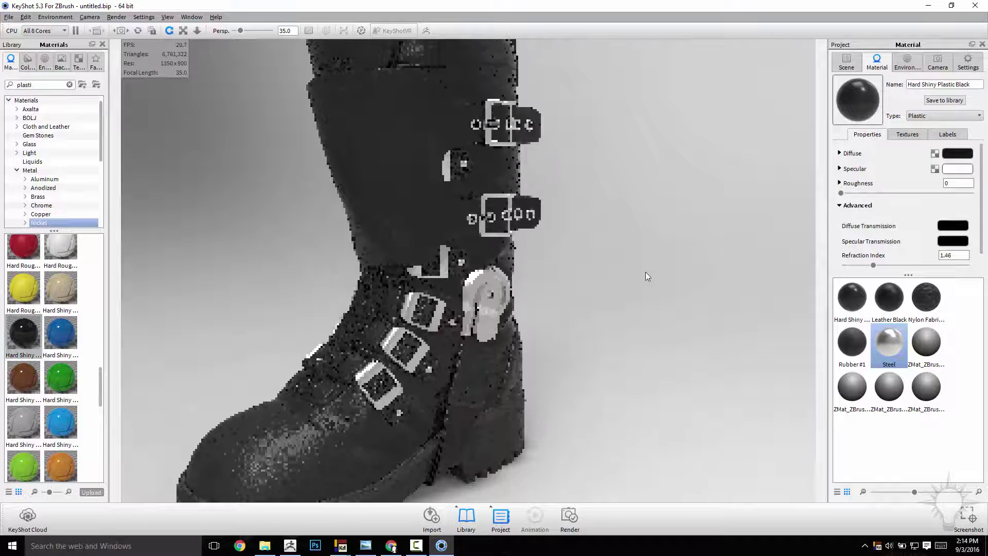
right_click(928, 344)
click(926, 414)
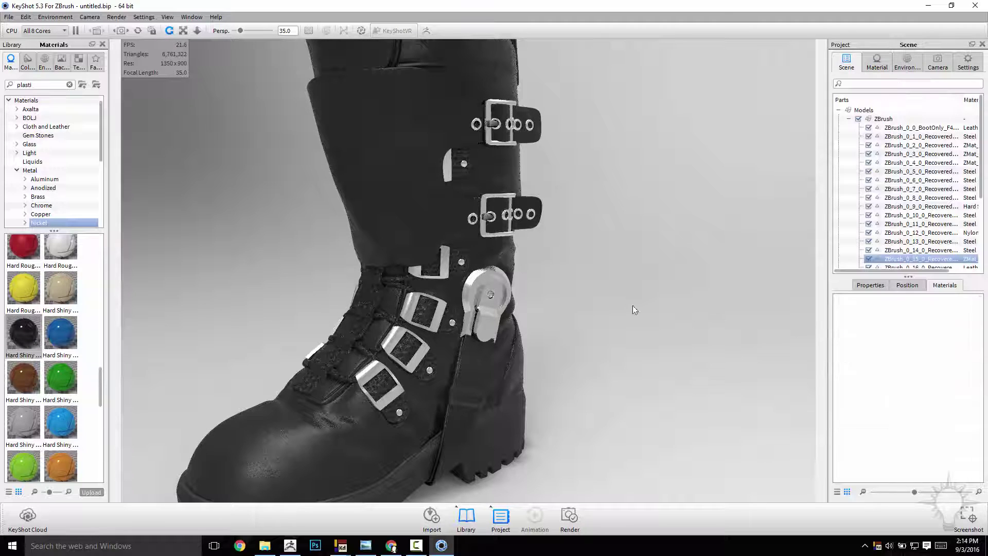
scroll(628, 296, down, 2)
drag(628, 295, 579, 284)
scroll(701, 404, up, 5)
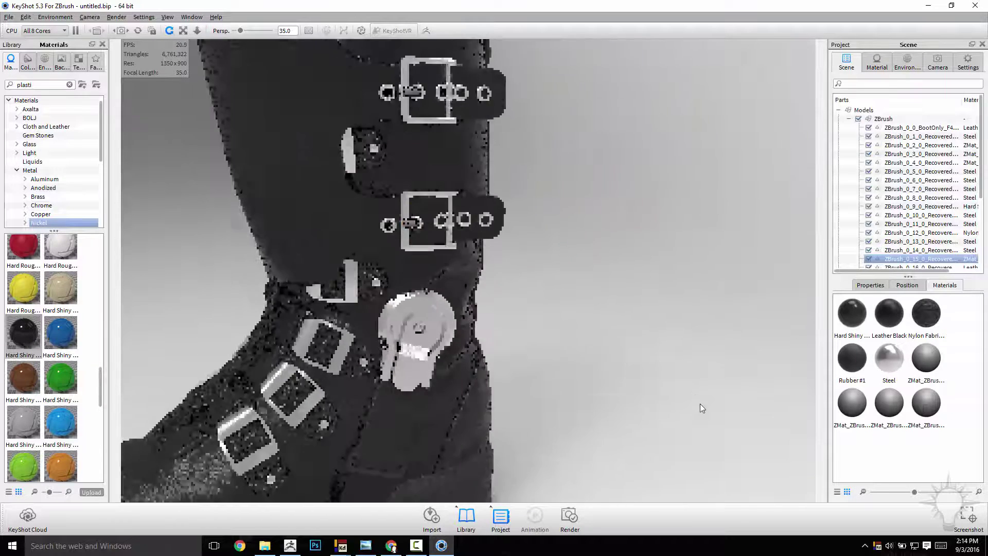
middle_drag(702, 288, 700, 330)
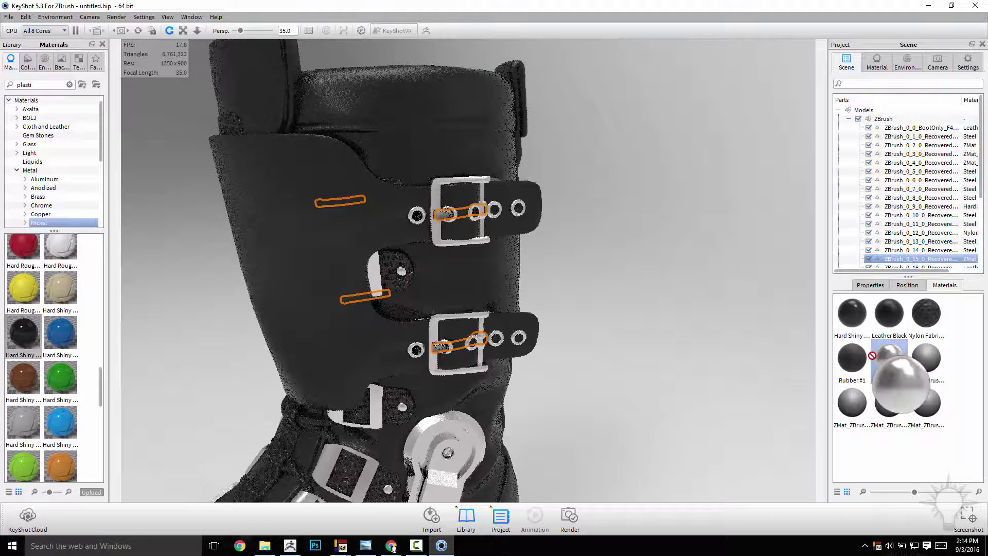
drag(873, 355, 904, 260)
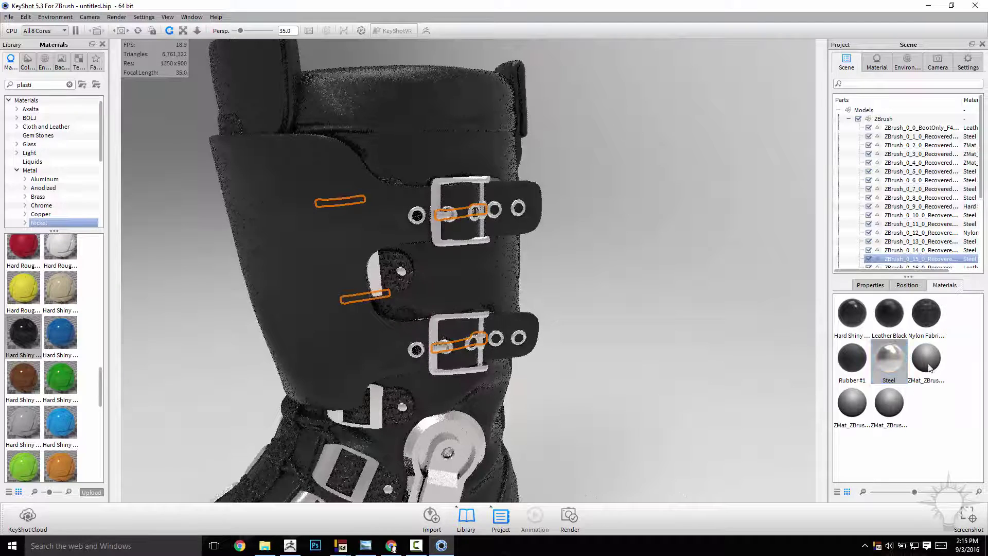
Select the part using the next leftover ZBrush default material and apply Leather Black to that strap piece under the lower shaft buckle.
right_click(889, 355)
click(935, 427)
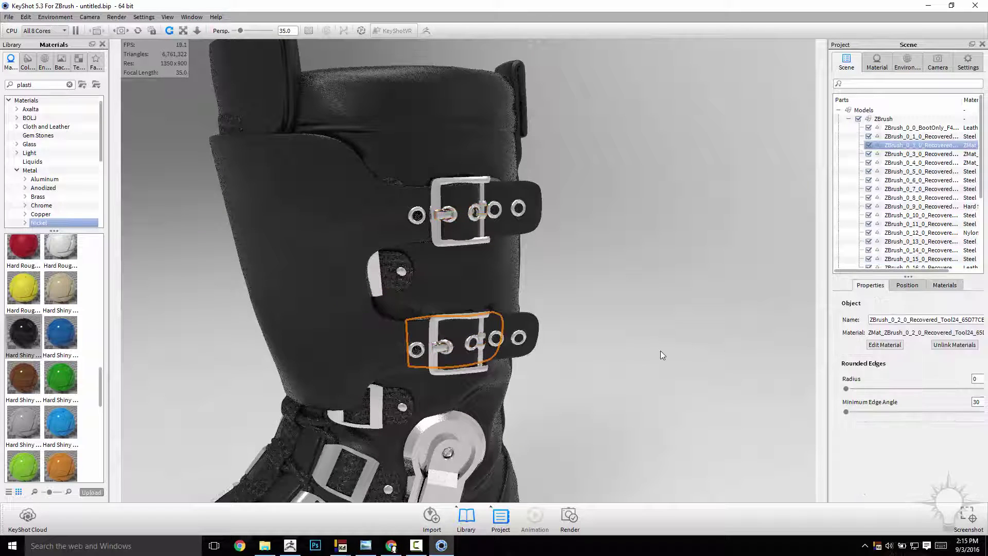
drag(659, 349, 402, 335)
middle_drag(522, 342, 609, 364)
drag(609, 364, 301, 334)
click(945, 286)
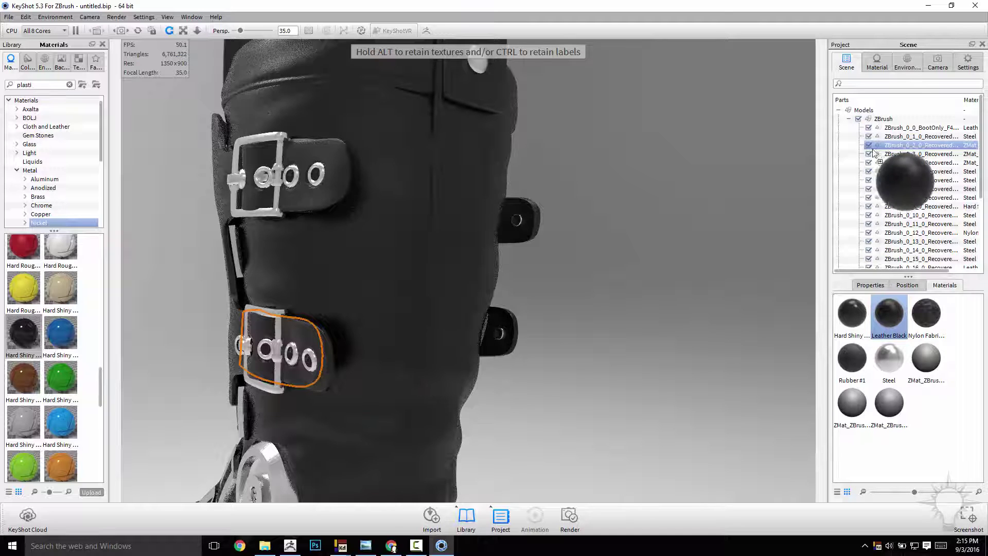
Apply Leather Black to the last two strap parts that still use ZBrush default materials.
click(934, 373)
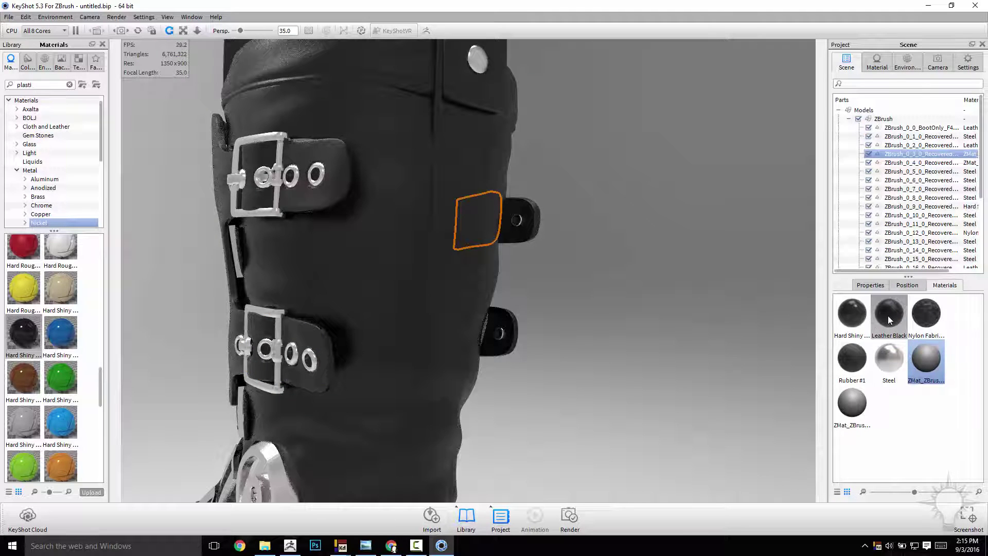
click(888, 320)
drag(889, 320, 914, 154)
right_click(927, 360)
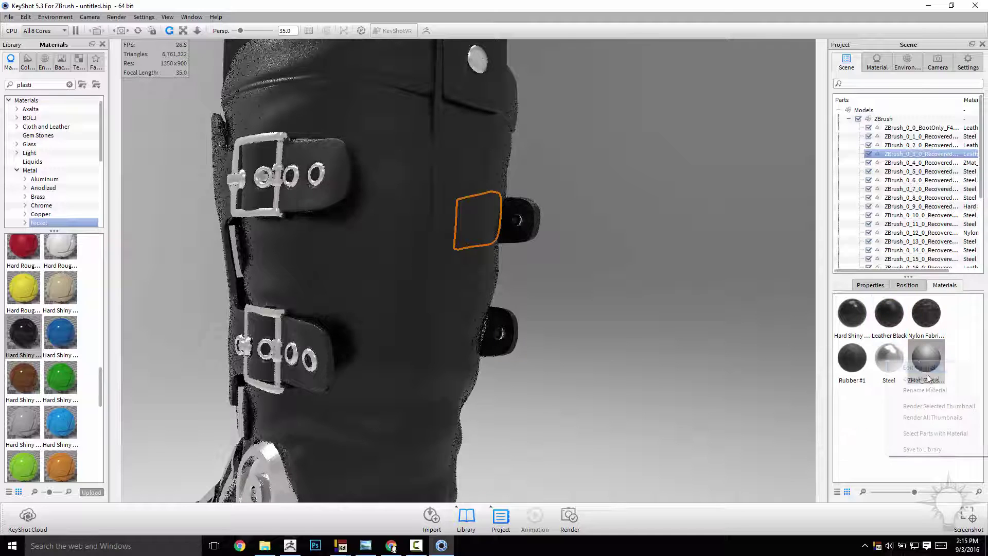
click(934, 434)
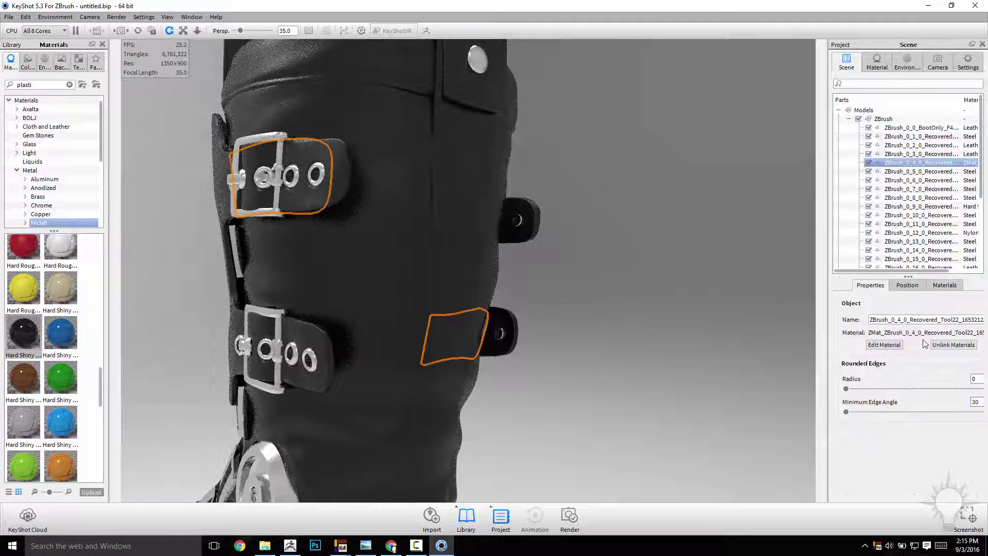
click(948, 289)
drag(889, 315, 922, 163)
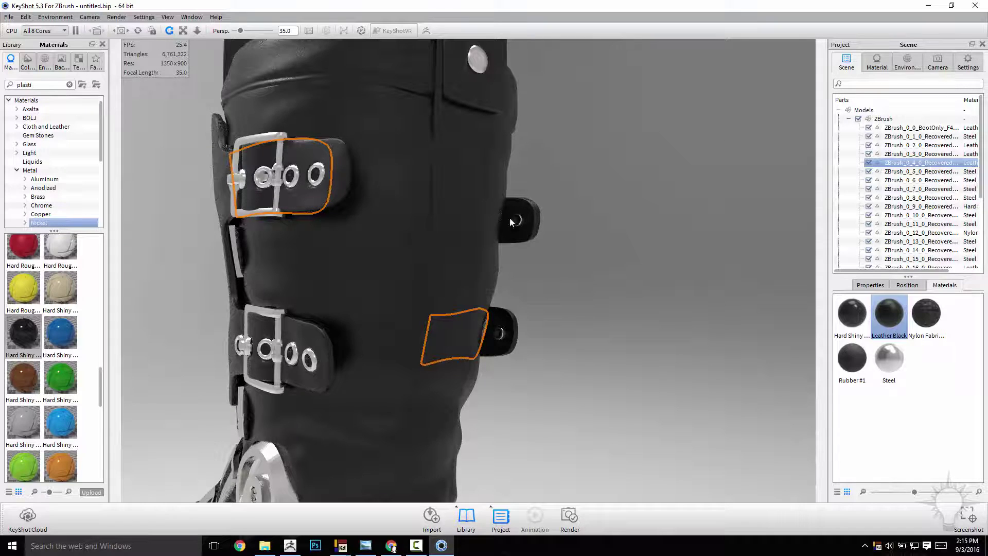
Darken the scene's Steel material to 6% saturation and 25% value, and set its roughness to 0.08.
drag(478, 209, 788, 262)
click(890, 354)
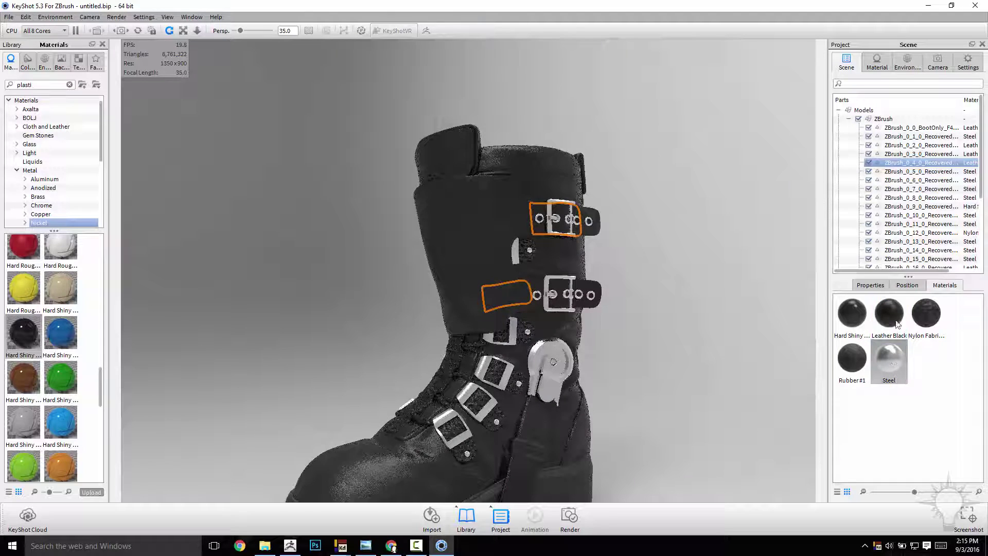
double_click(890, 355)
click(970, 153)
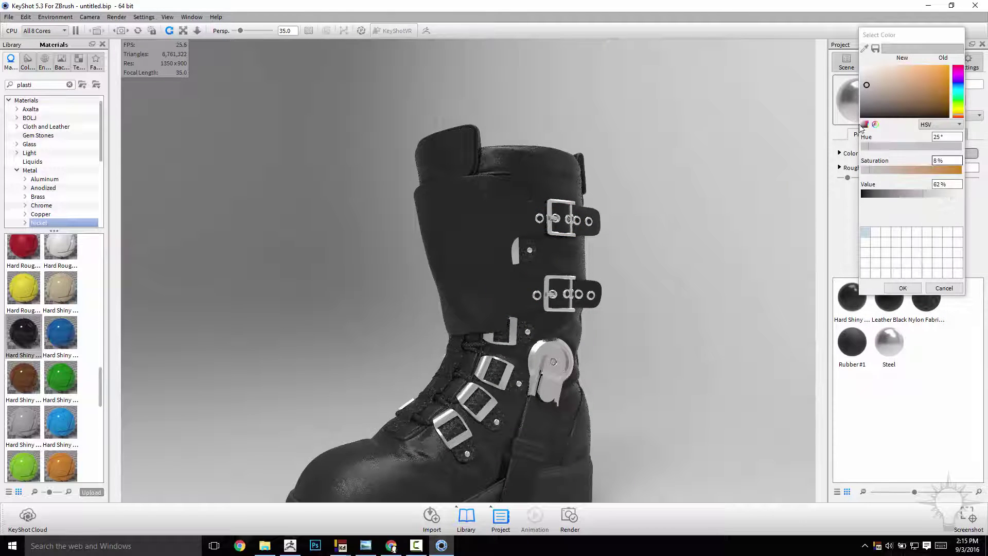
click(867, 100)
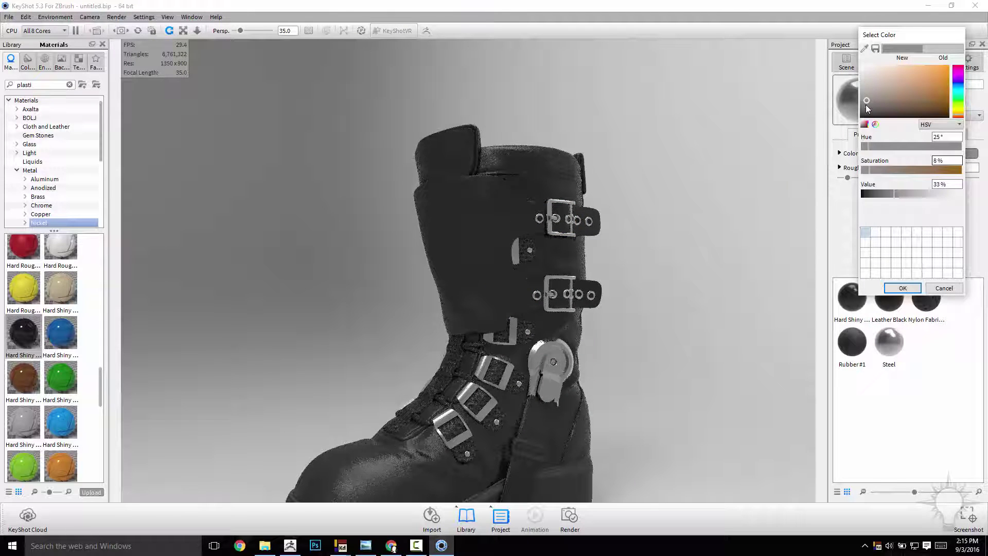
click(866, 105)
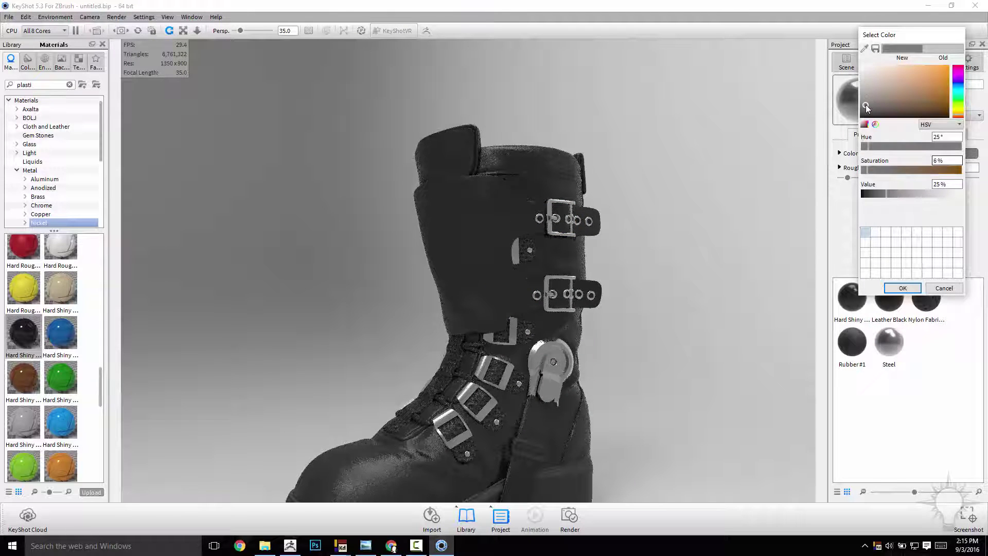
click(902, 288)
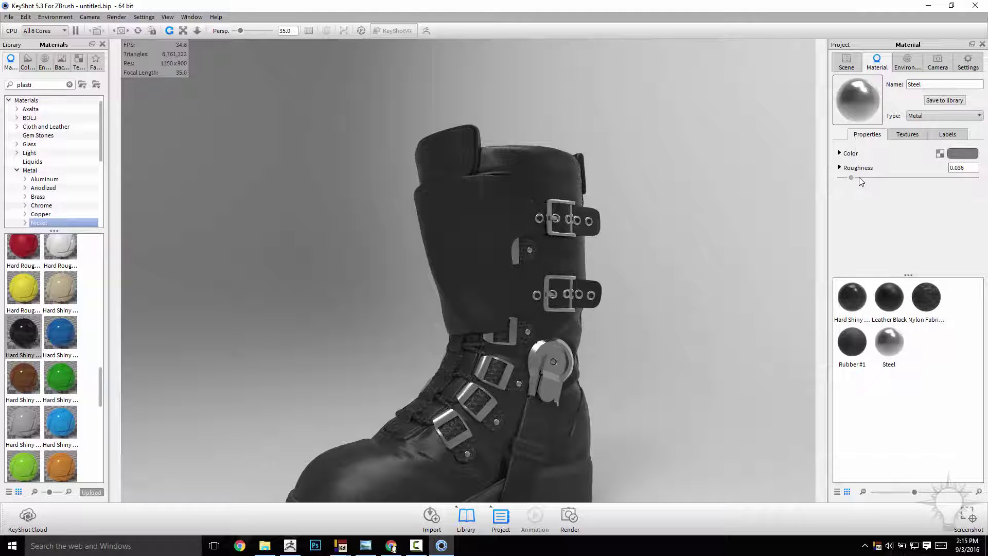
drag(862, 182, 869, 180)
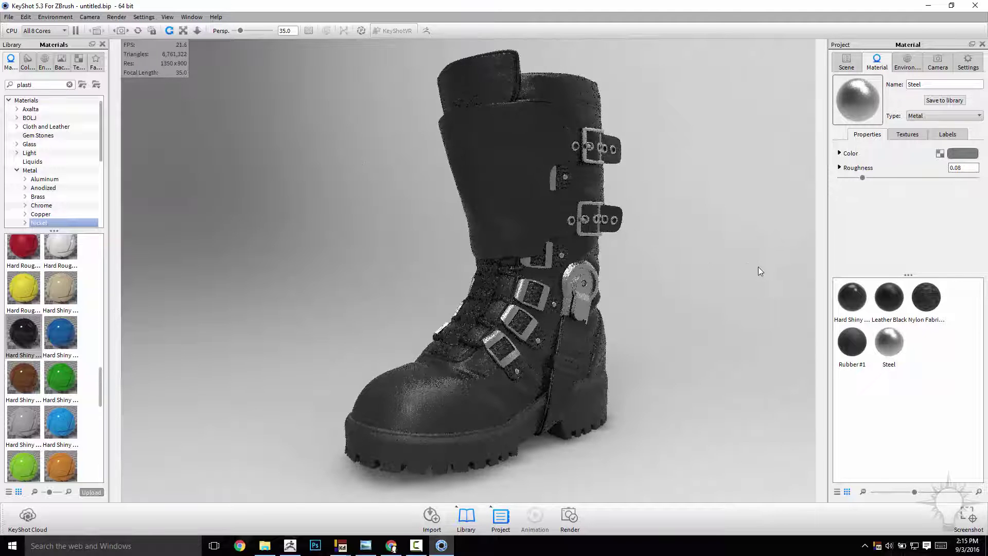
Set the roughness of the scene's Leather Black material to about 0.153.
drag(592, 261, 544, 272)
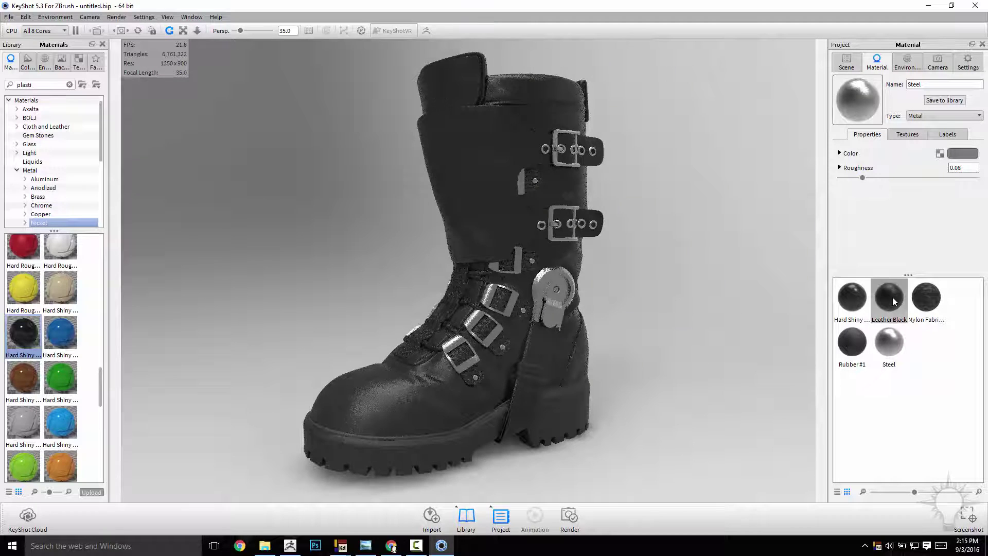
click(906, 313)
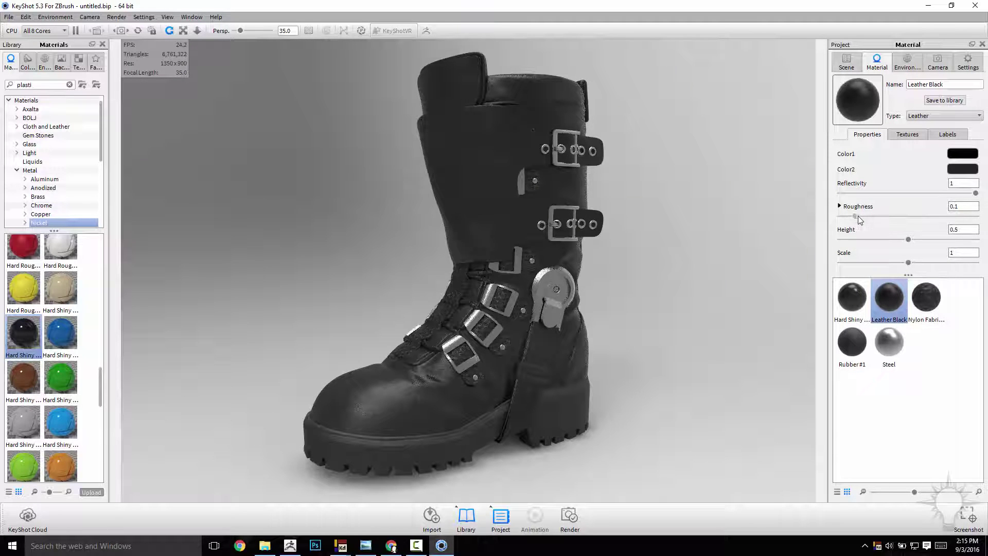
drag(857, 216, 862, 216)
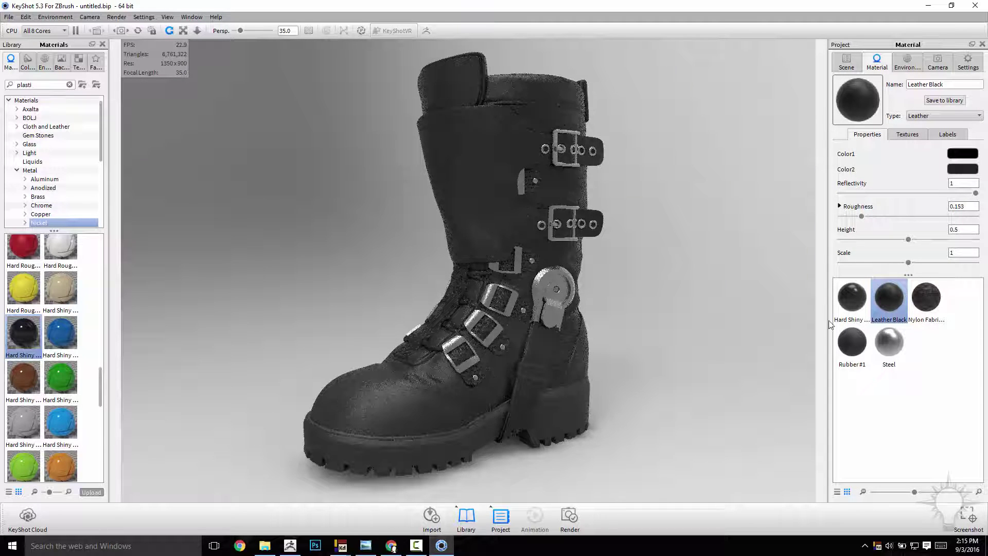
Turn on Sync for the Nylon Fabric Black bump texture and reduce its scale to about 0.038.
click(932, 303)
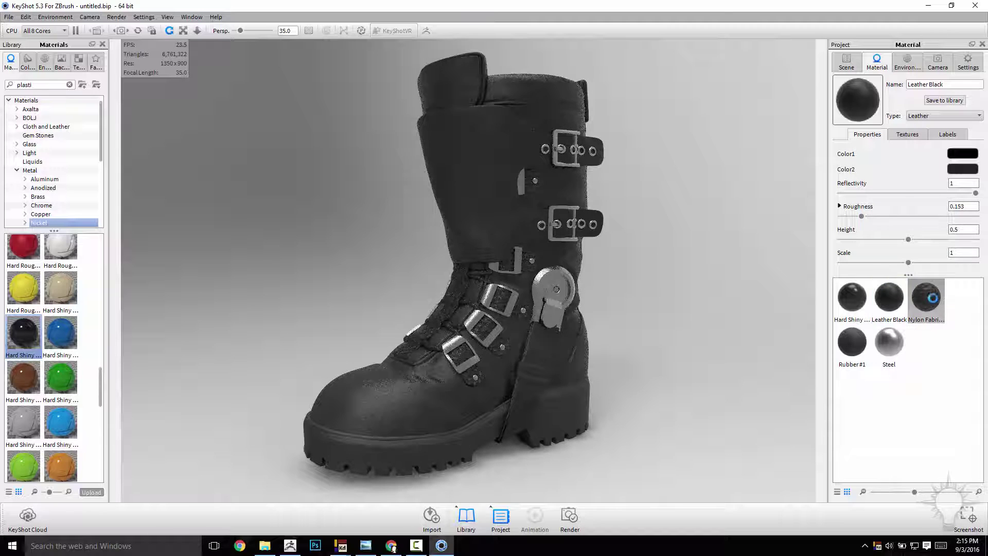
click(914, 137)
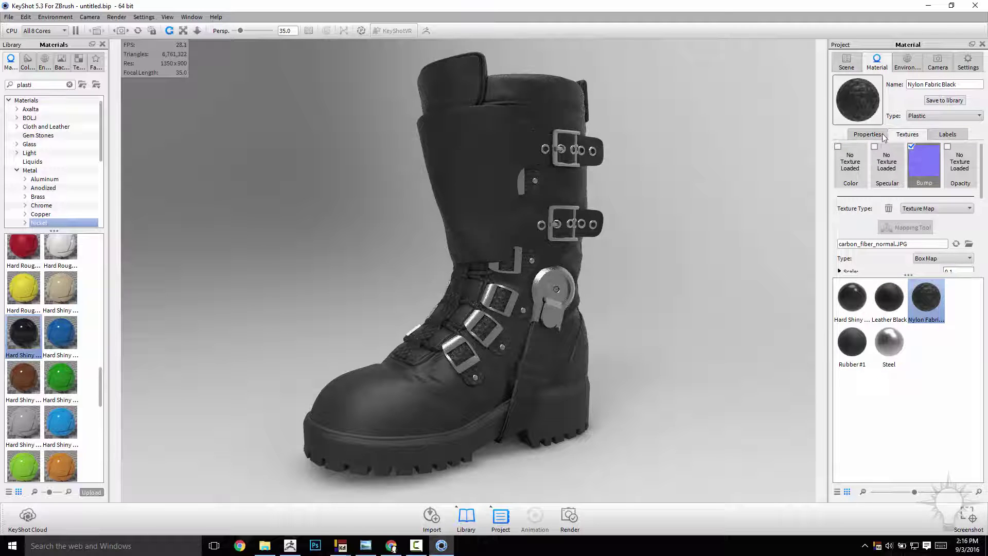
scroll(670, 270, up, 5)
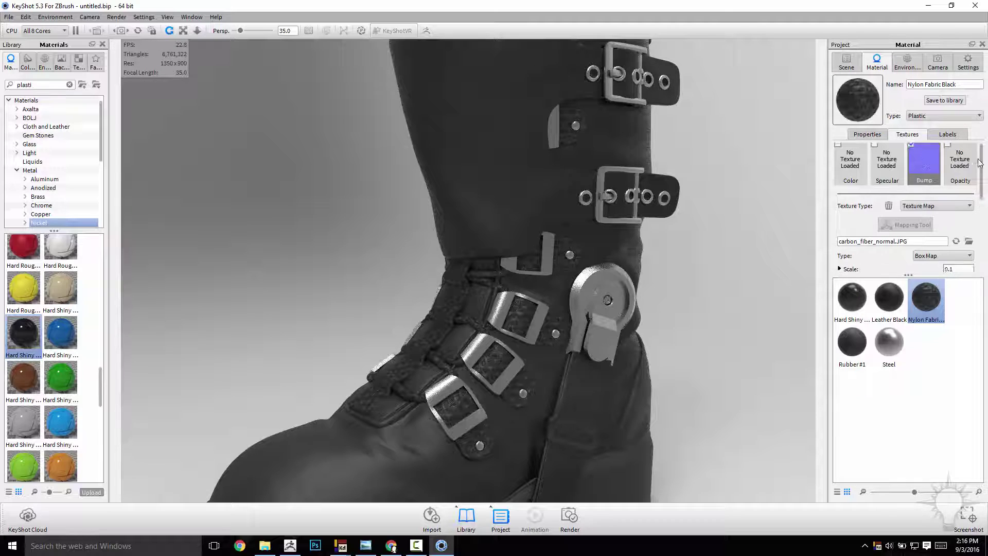
drag(984, 174, 985, 252)
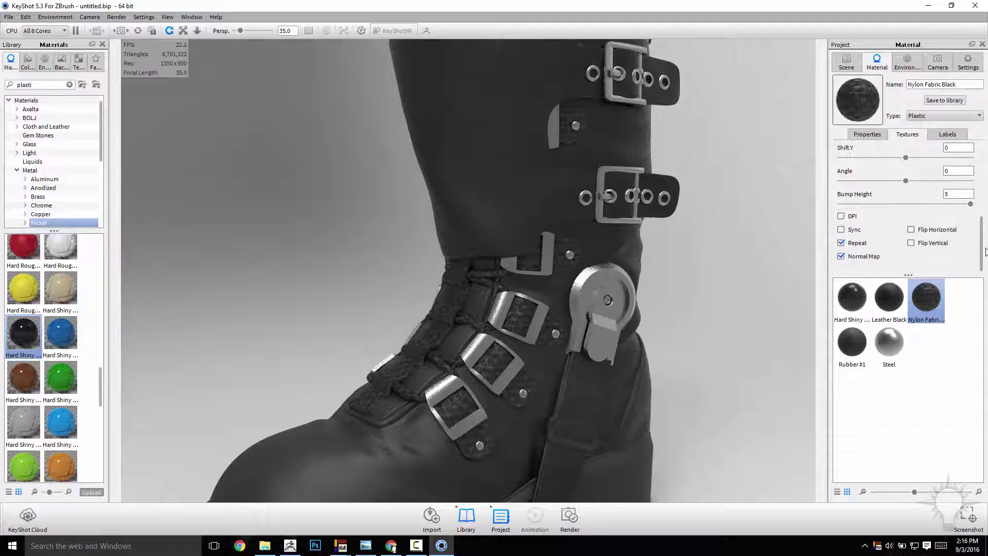
click(841, 230)
drag(984, 233, 987, 183)
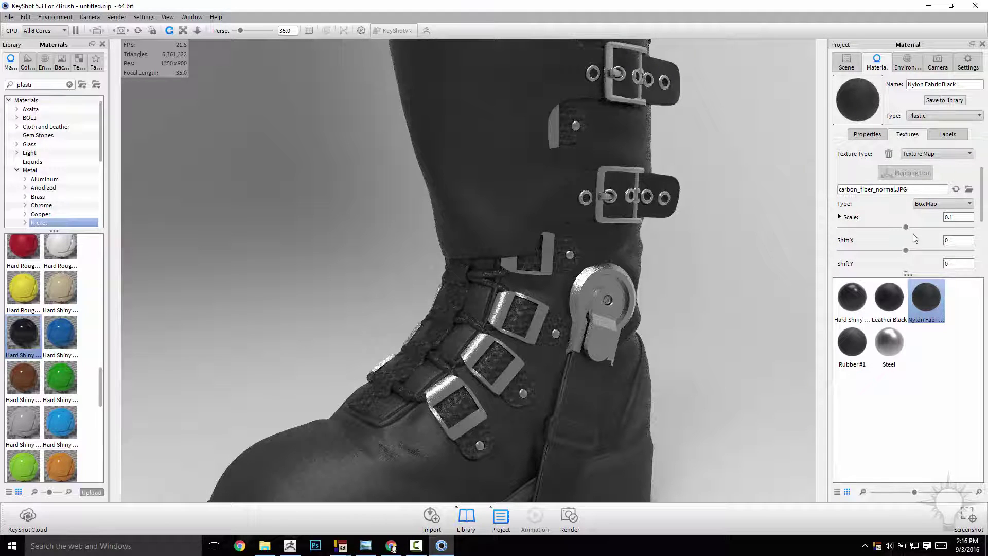
drag(904, 231, 860, 231)
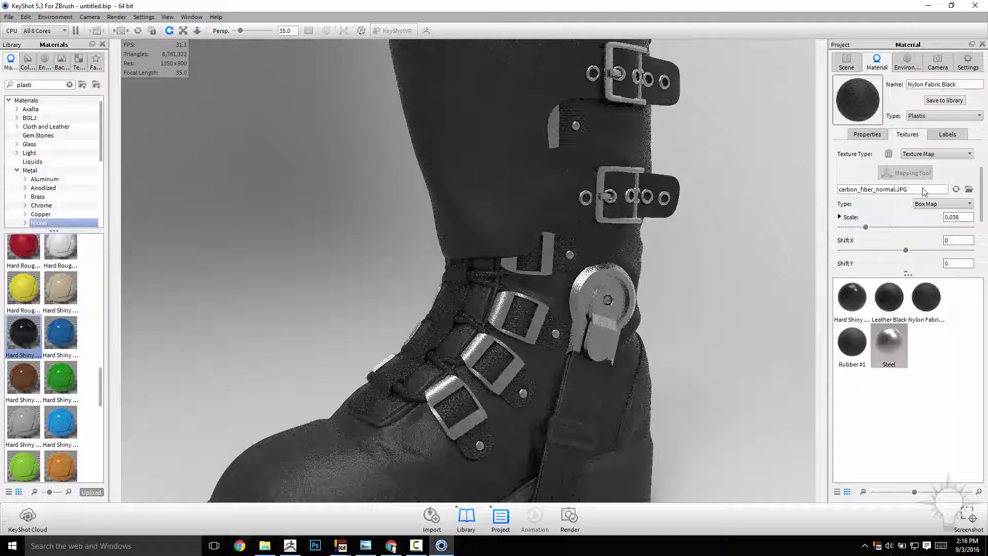
Warm the Steel material's color slightly to 13% saturation and 24% value.
click(971, 154)
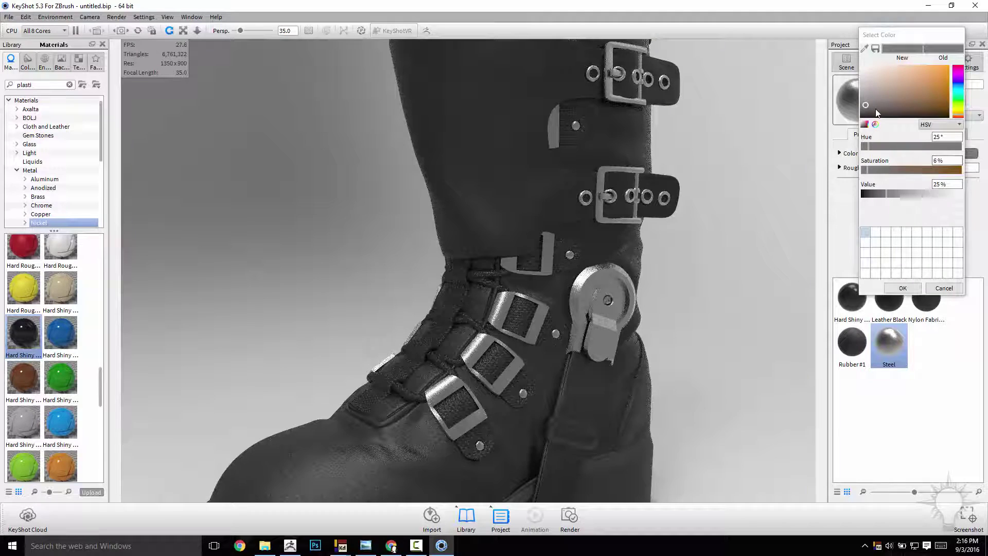
click(875, 109)
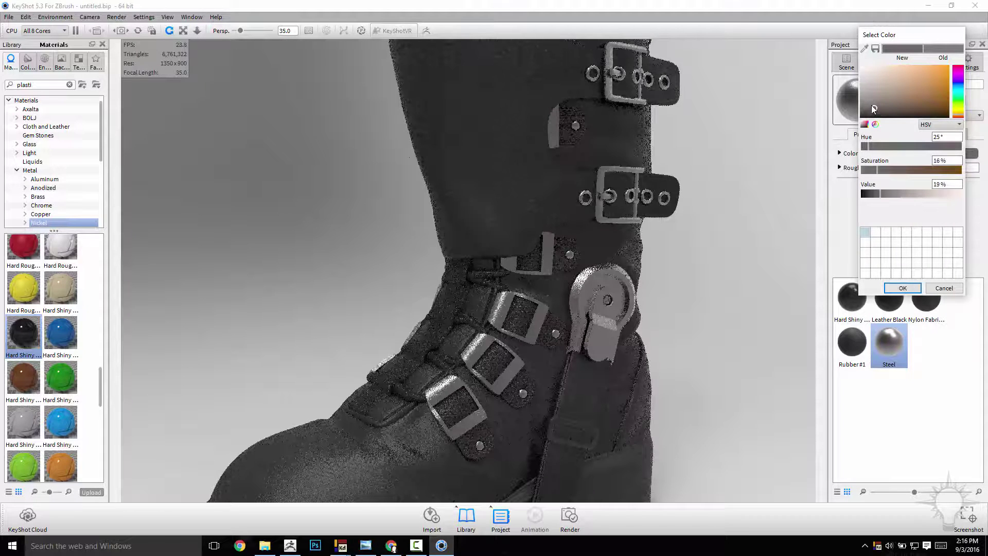
click(871, 105)
mouse_move(570, 135)
mouse_down()
mouse_move(728, 179)
mouse_move(831, 90)
mouse_up()
scroll(669, 162, down, 5)
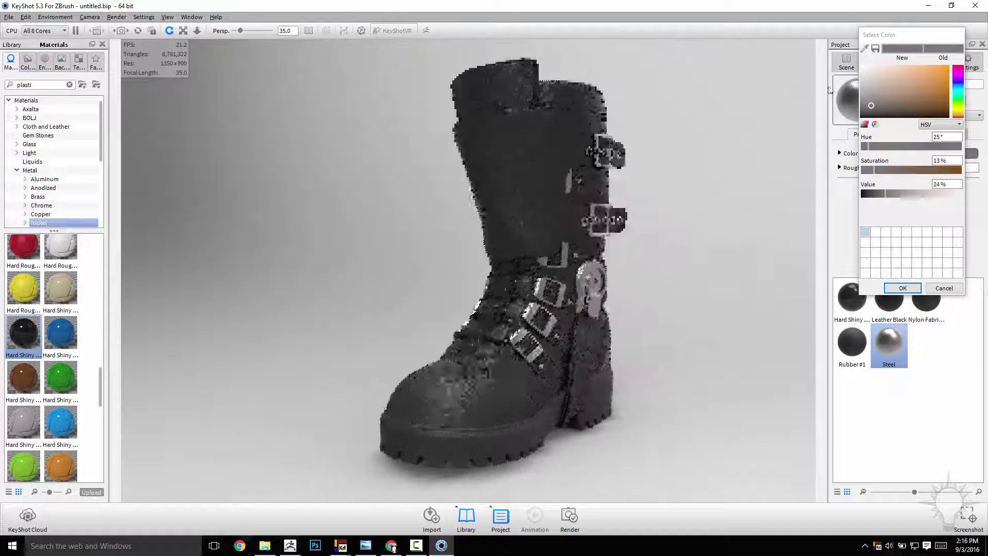
click(903, 288)
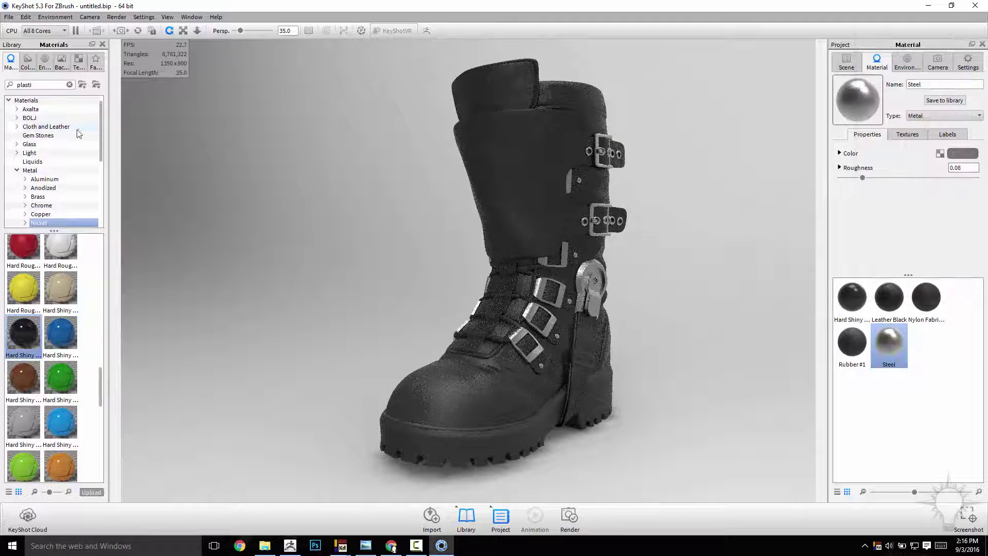
Try the pixologic_barcelona church environment from the ZBrush environments as the boot's lighting and view the boot from another angle.
click(44, 62)
click(31, 135)
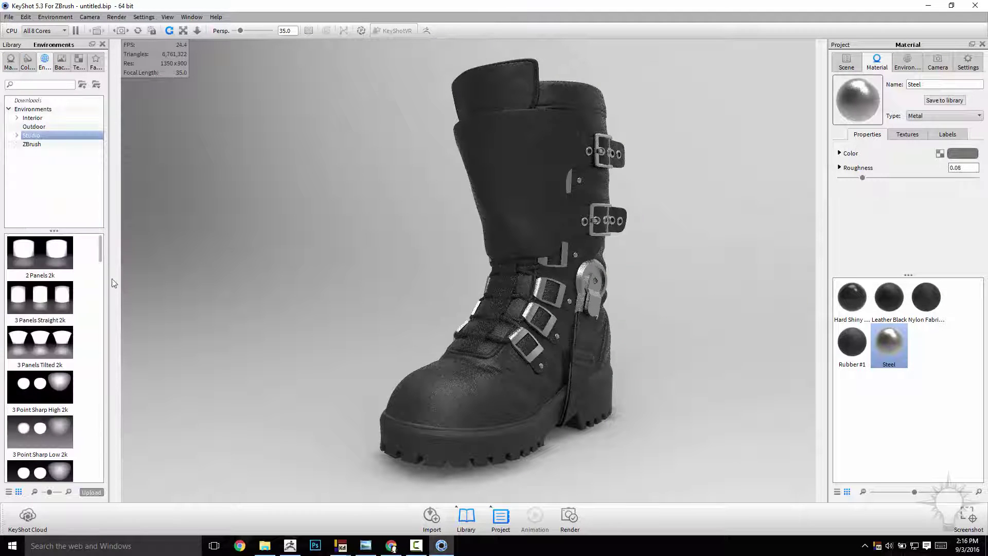
click(52, 146)
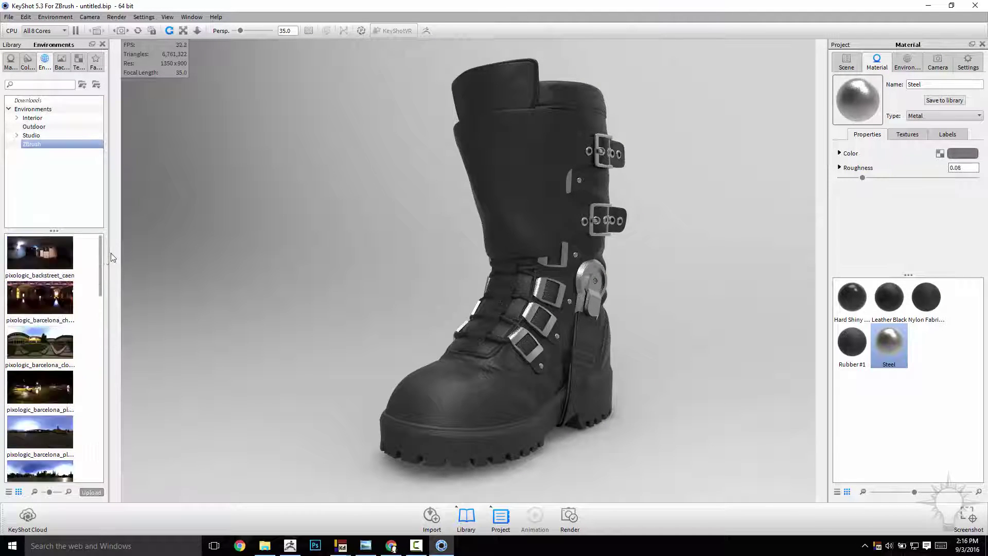
click(40, 298)
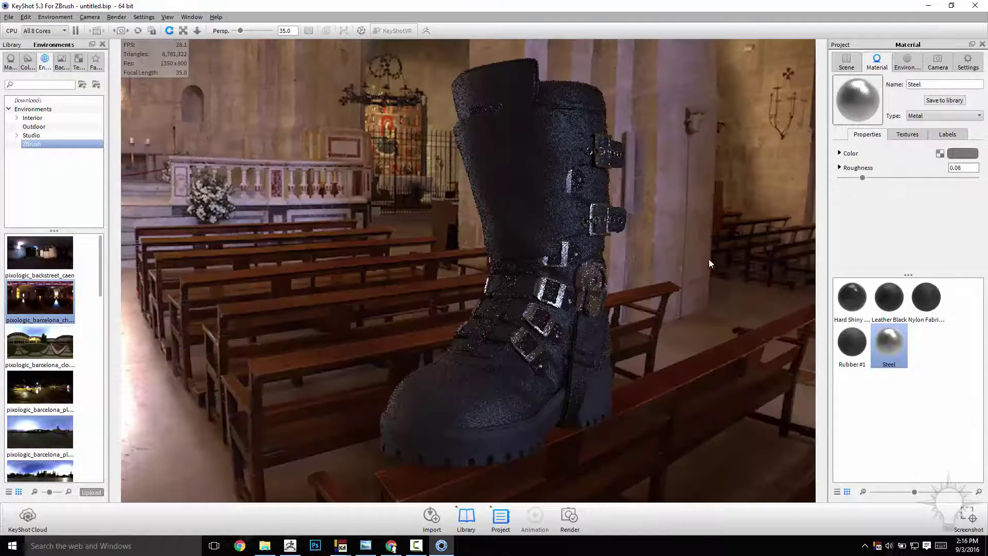
drag(709, 259, 690, 252)
Apply the startup environment from the Studio environments to the scene.
click(31, 135)
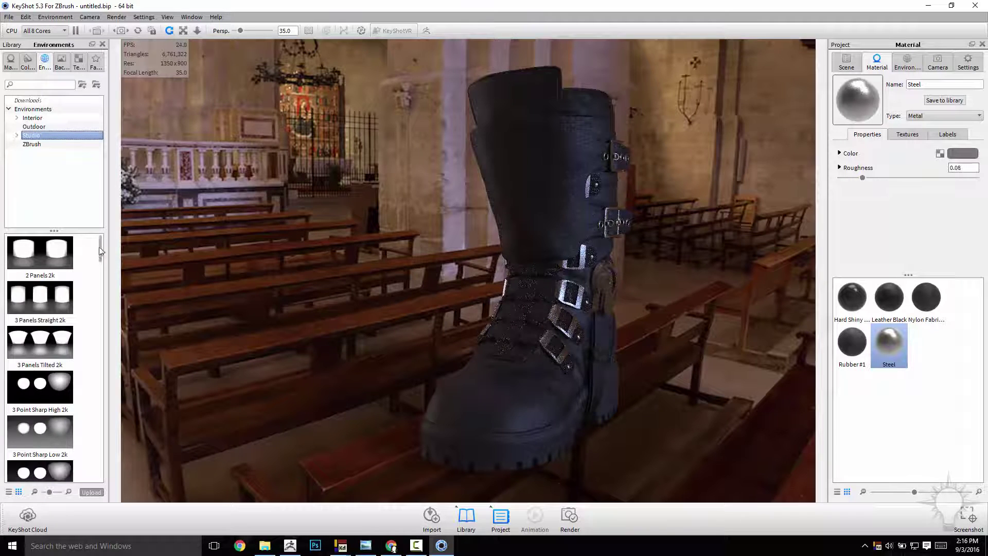
drag(100, 245, 106, 457)
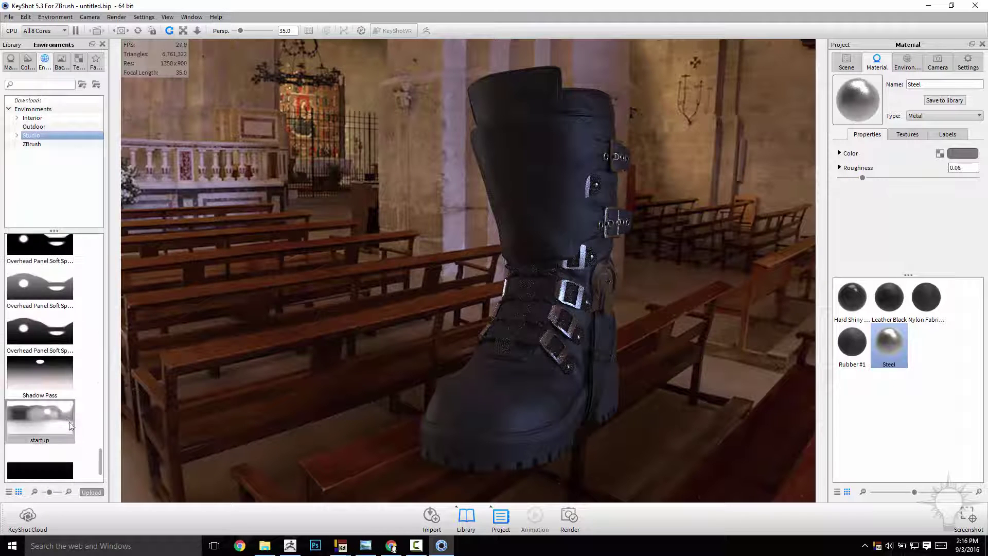
drag(67, 420, 282, 394)
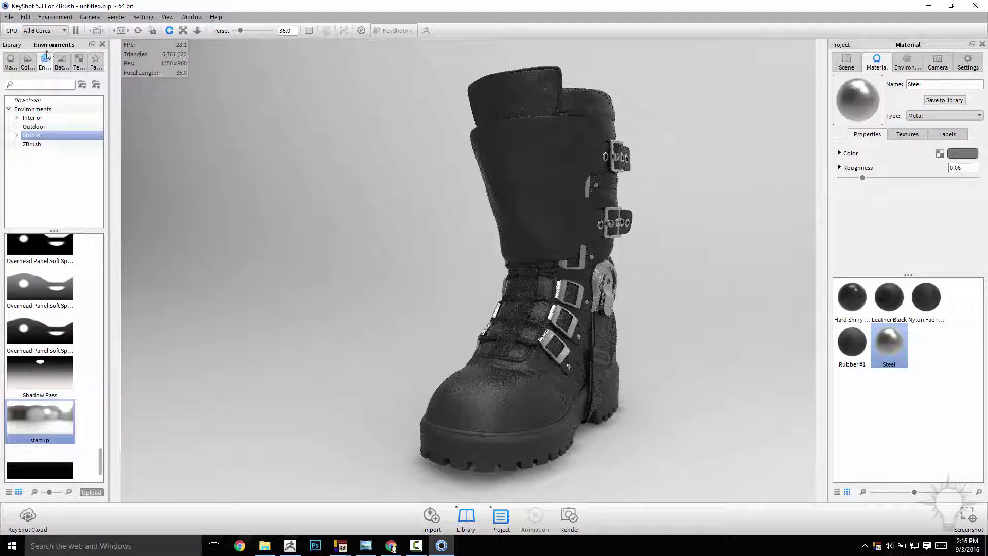
Browse the ZBrush backplates in the library and look at the ZBrushShop_08 image.
click(60, 69)
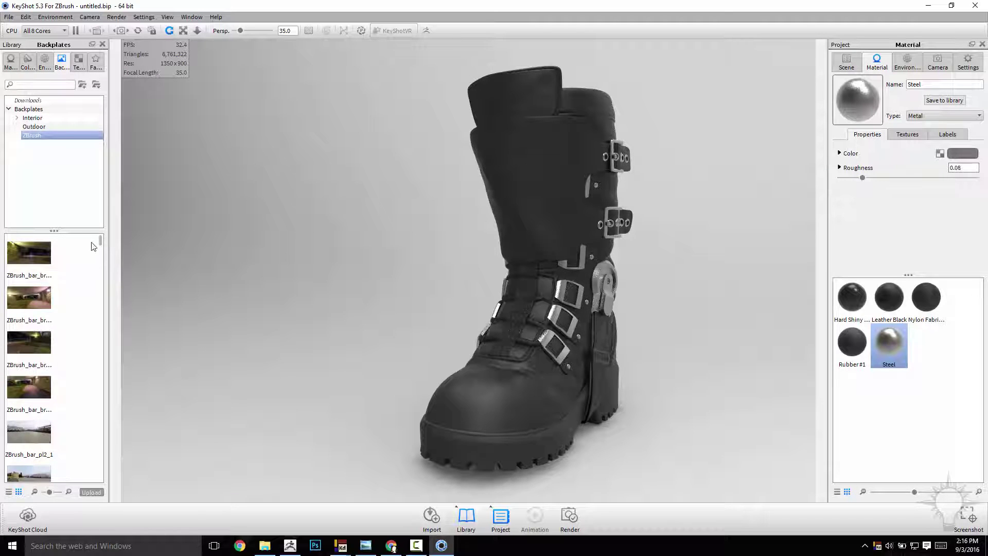
drag(100, 240, 101, 447)
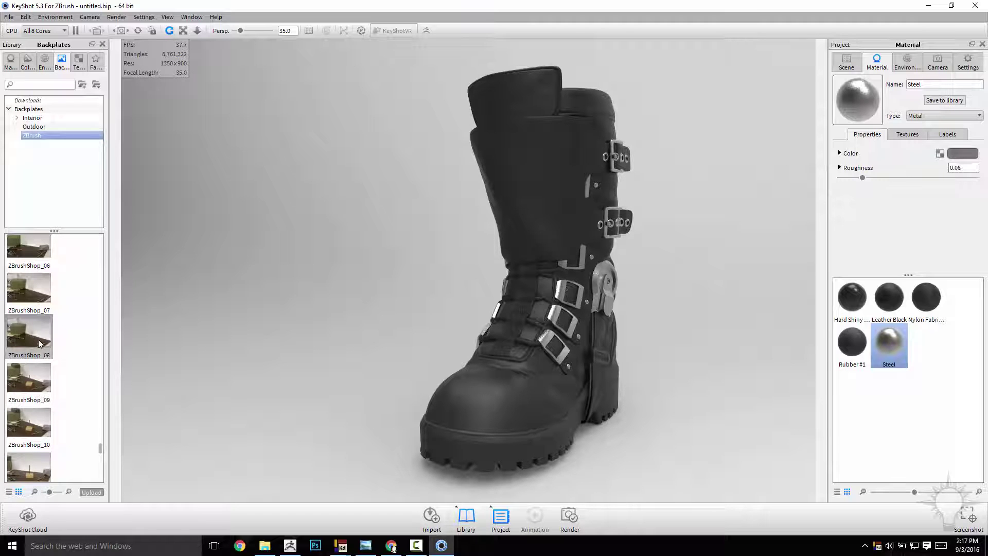
click(31, 335)
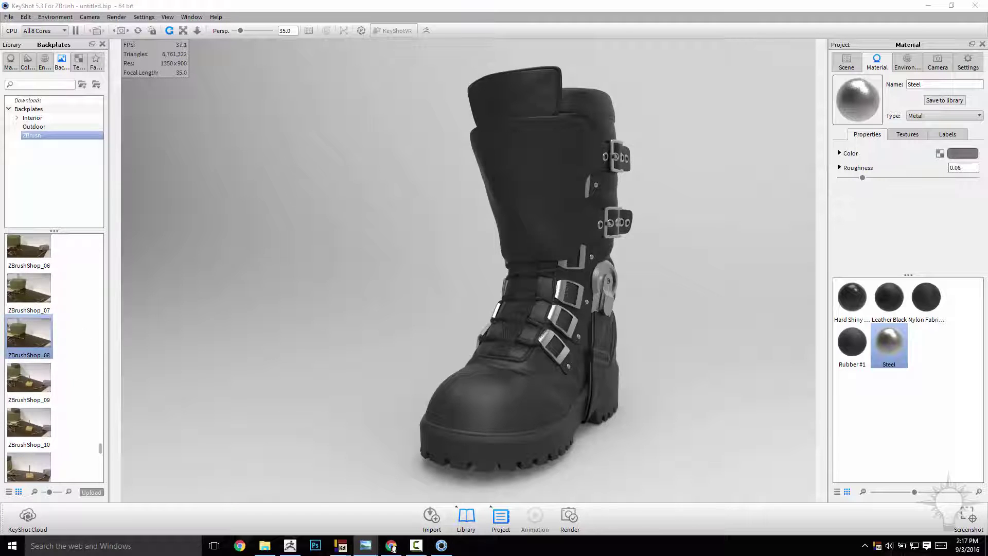
double_click(29, 333)
click(664, 119)
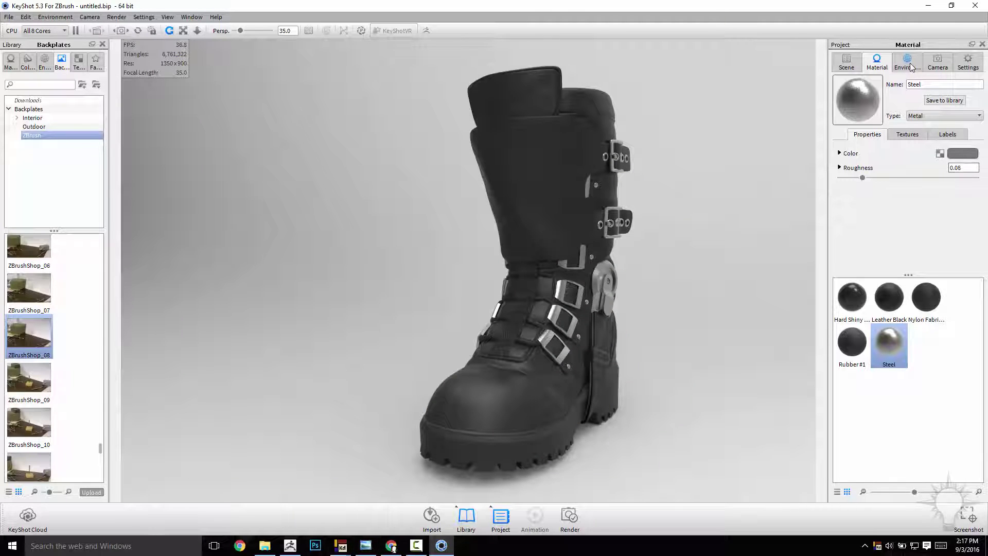
Switch the scene background to a solid color and change it to a medium gray.
click(944, 66)
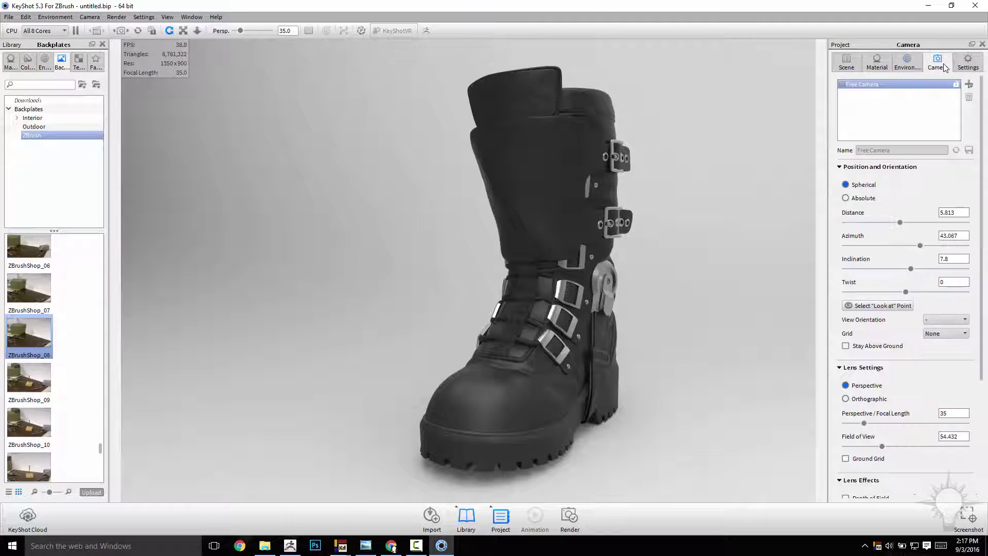
click(905, 63)
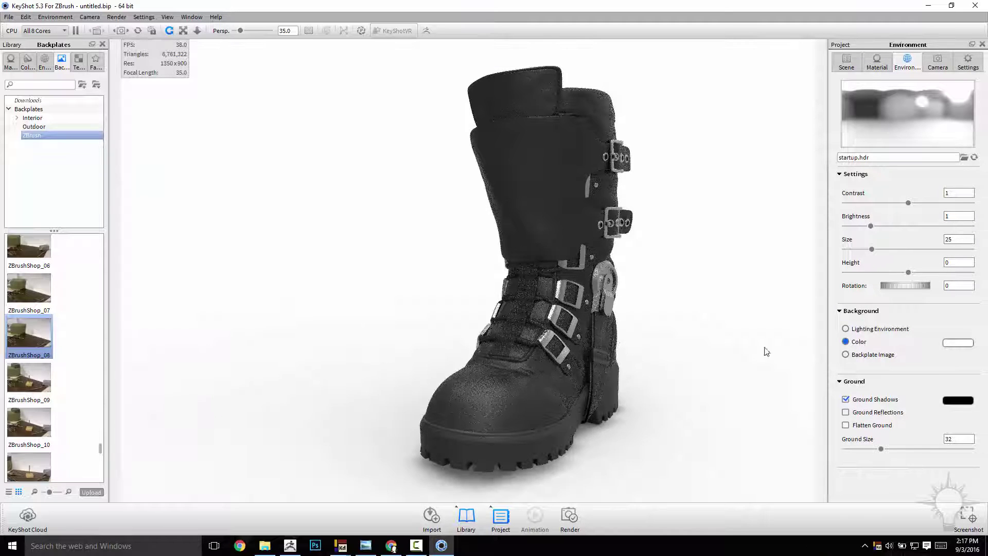
click(957, 343)
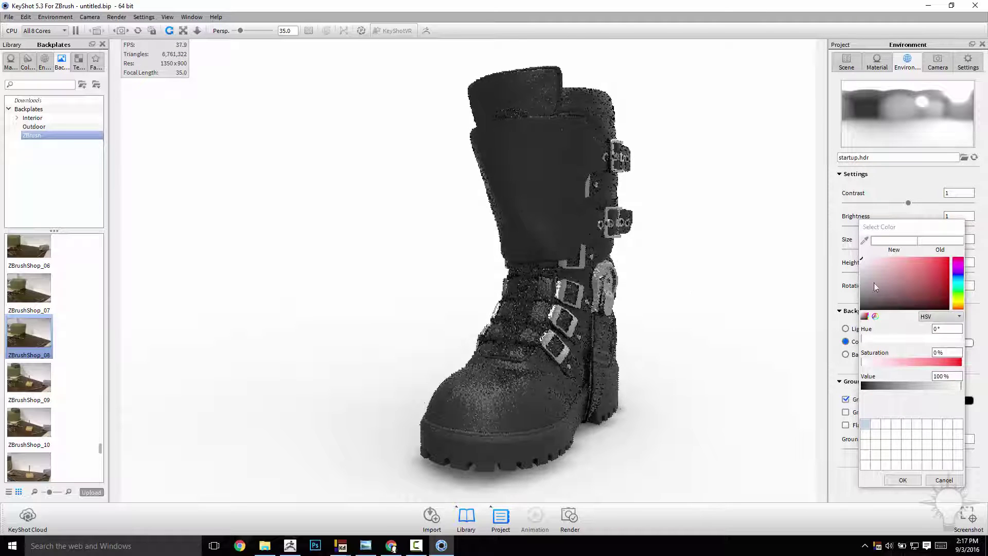
click(874, 283)
click(906, 480)
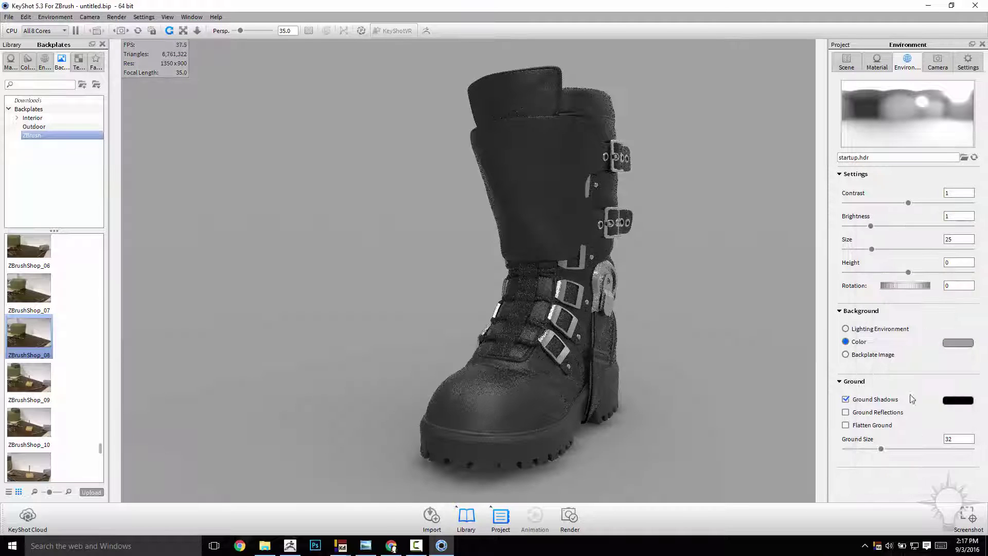
Set the background to a backplate image, using ZBrushShop_08.jpg from the ZBrush backplates folder.
click(847, 355)
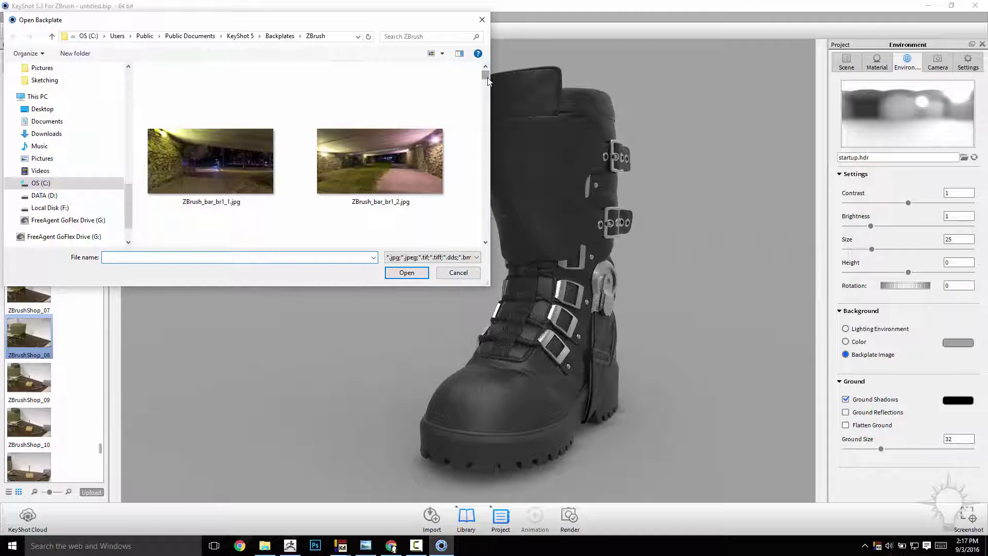
drag(488, 81, 478, 217)
scroll(478, 216, down, 2)
double_click(222, 177)
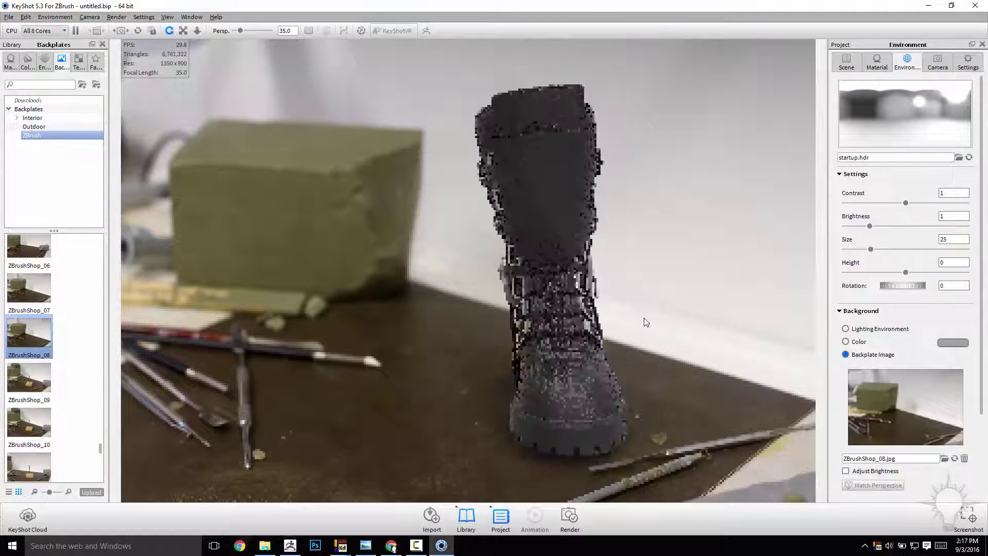
Adjust the camera so the boot appears to stand on the backplate's desk at a three-quarter angle, beside the green block.
middle_drag(642, 323, 605, 338)
scroll(618, 318, down, 3)
drag(617, 317, 703, 336)
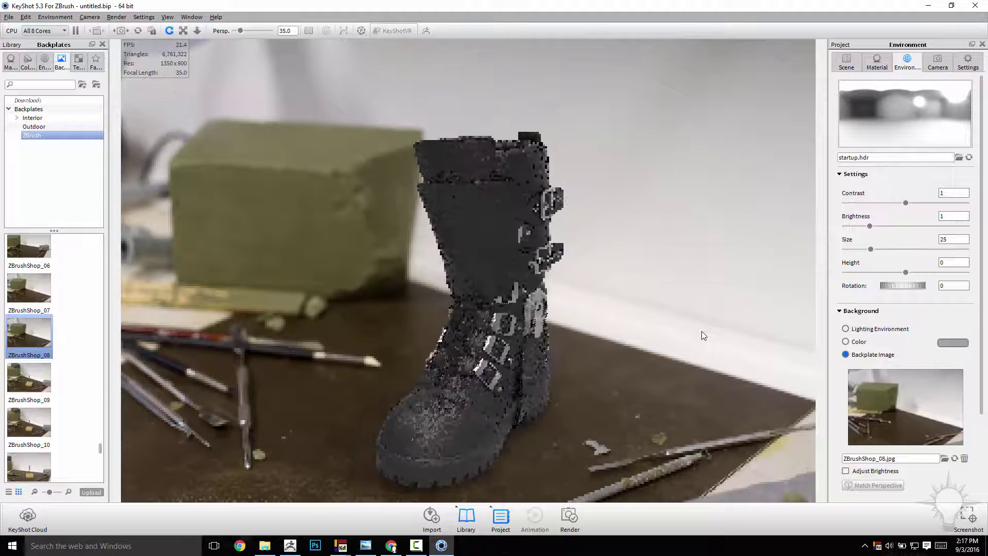
Rotate the lighting environment to 55.
click(935, 64)
click(907, 63)
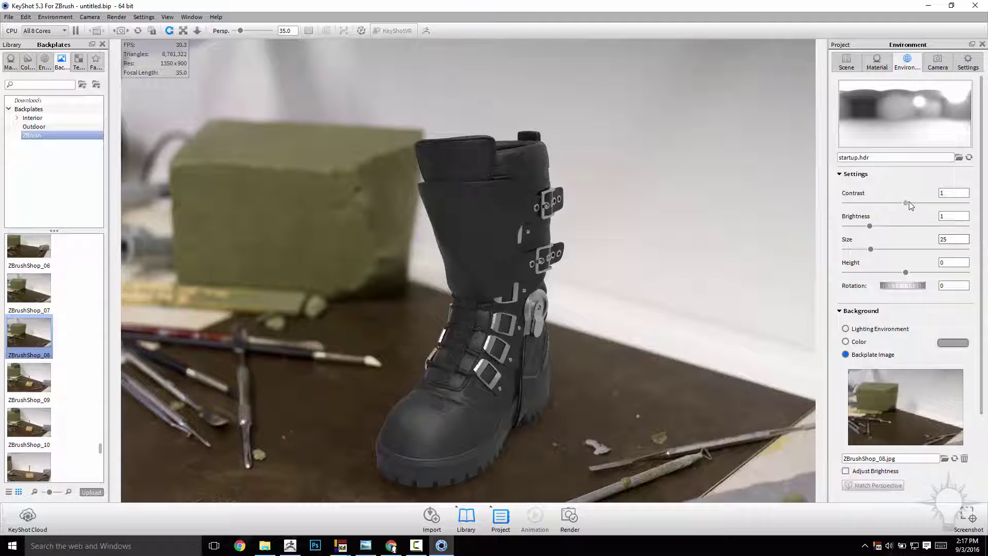
drag(902, 287, 930, 283)
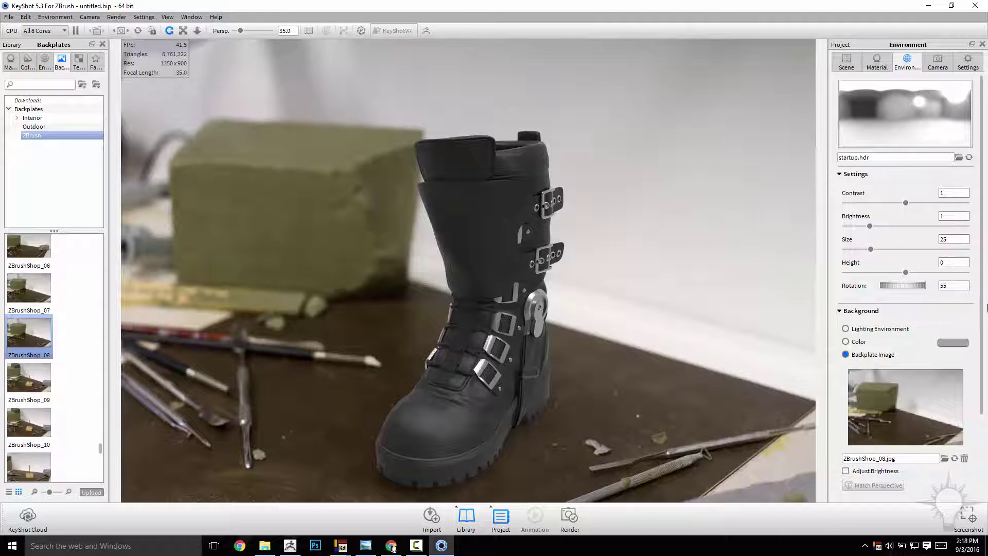
Enable the camera's depth of field with its focus point on the boot's toe, and set the F-stop to 0.439.
drag(983, 302, 983, 329)
click(938, 63)
click(846, 336)
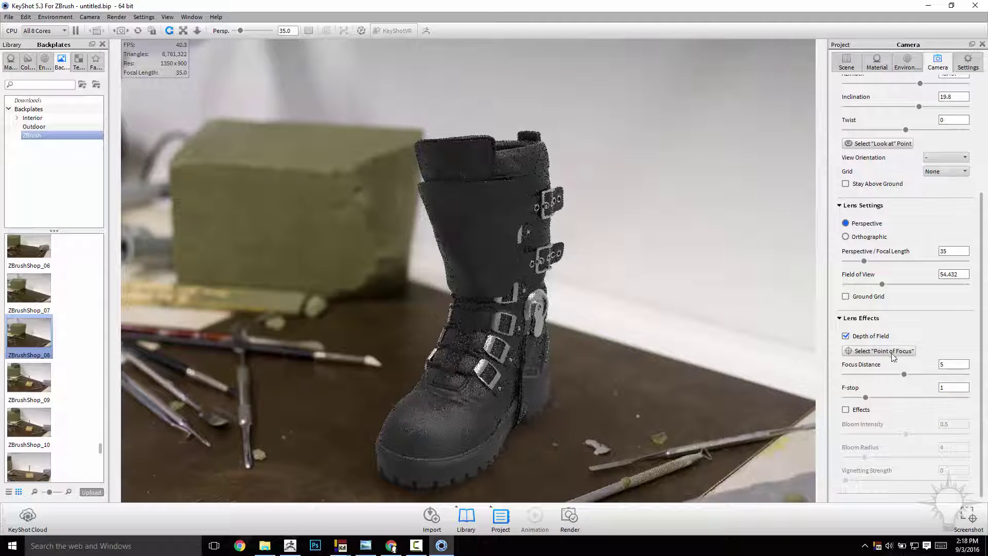
click(894, 352)
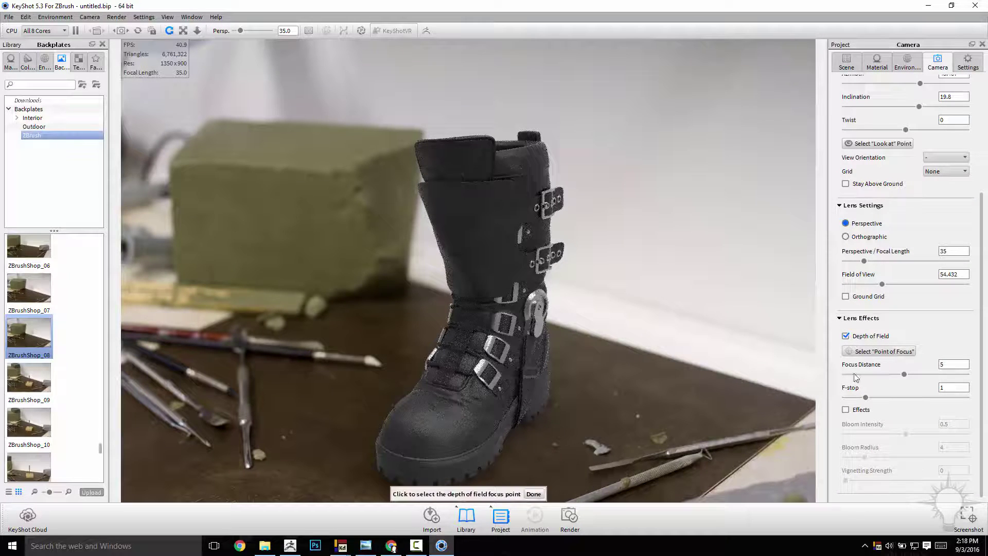
click(437, 442)
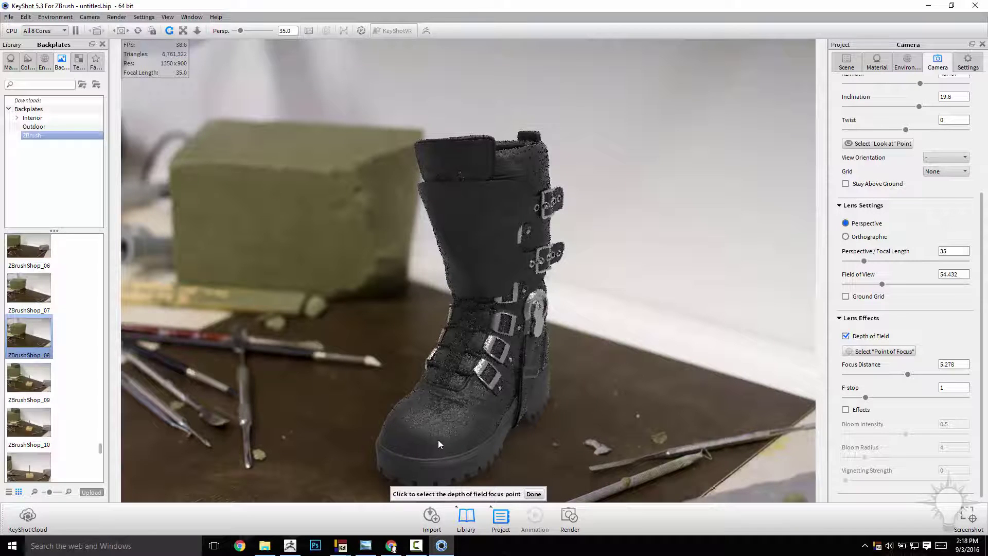
click(533, 494)
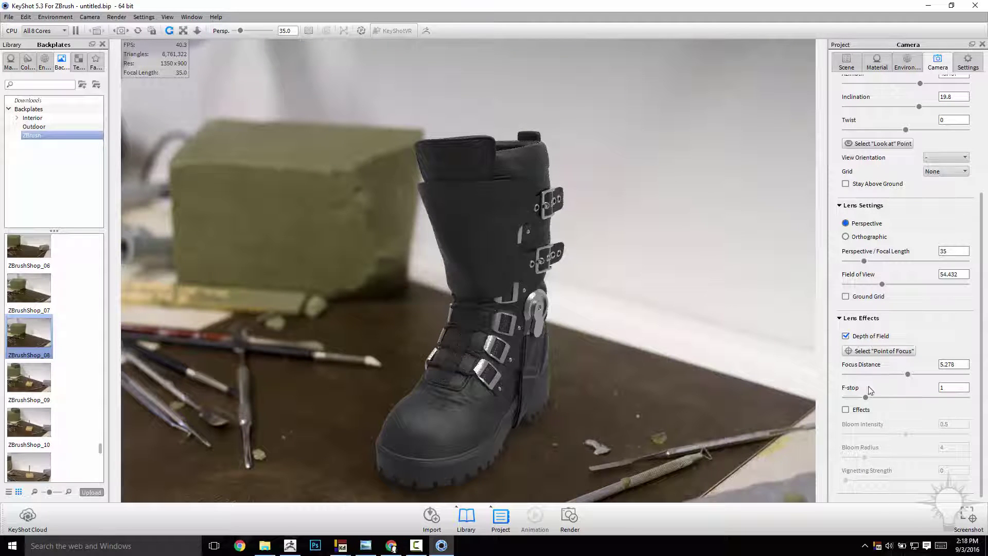
mouse_move(866, 398)
mouse_down()
mouse_move(843, 401)
mouse_move(850, 397)
mouse_up()
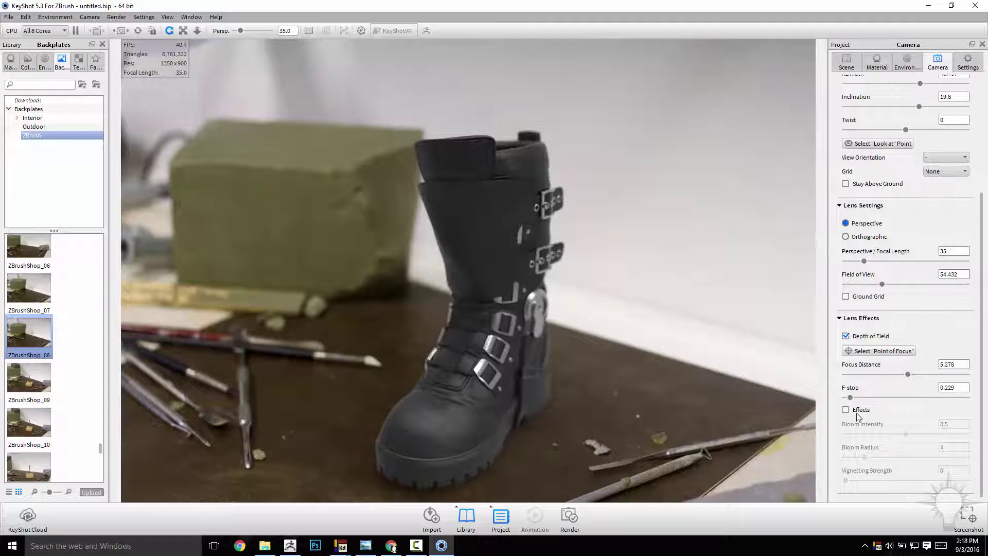
drag(850, 397, 854, 398)
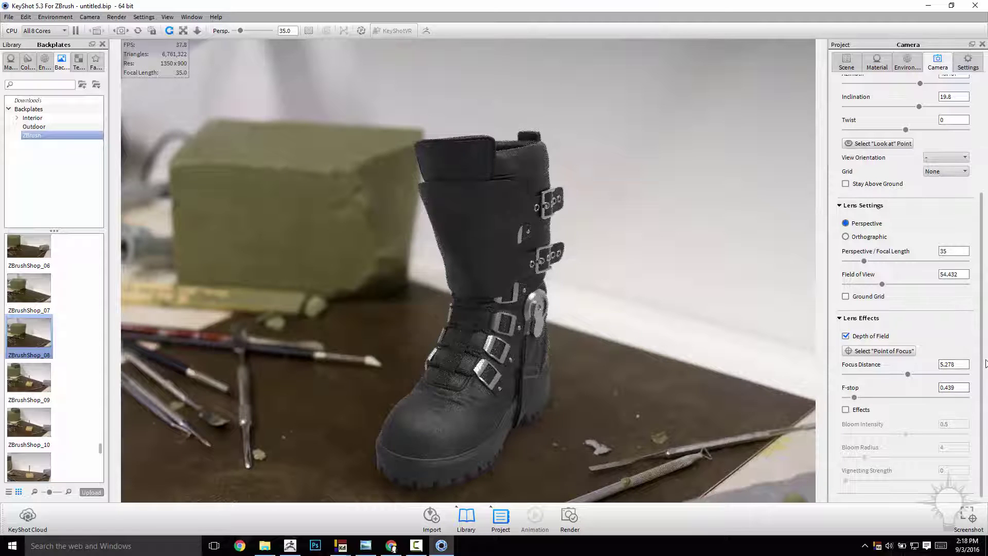
Render the scene as a still image in JPEG format.
click(116, 17)
click(138, 86)
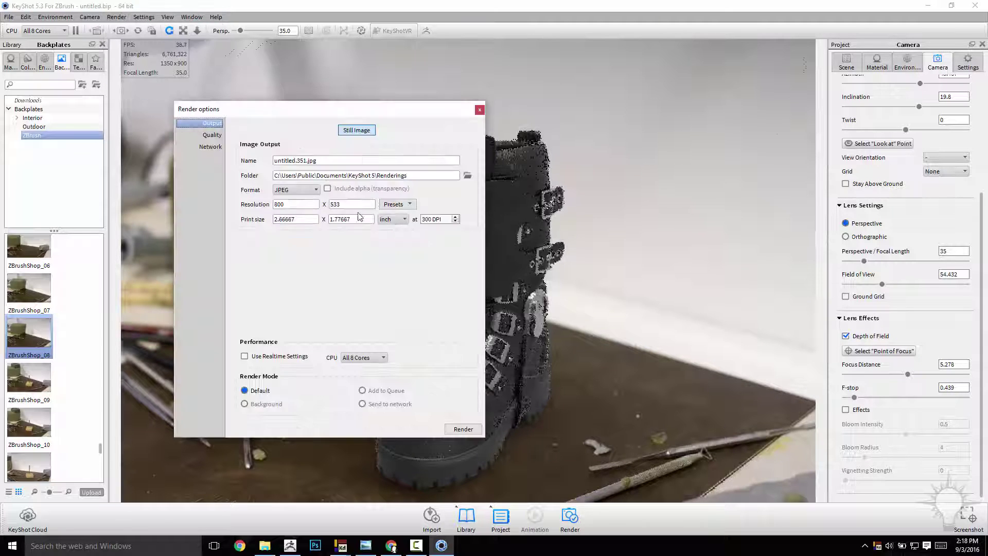
click(295, 191)
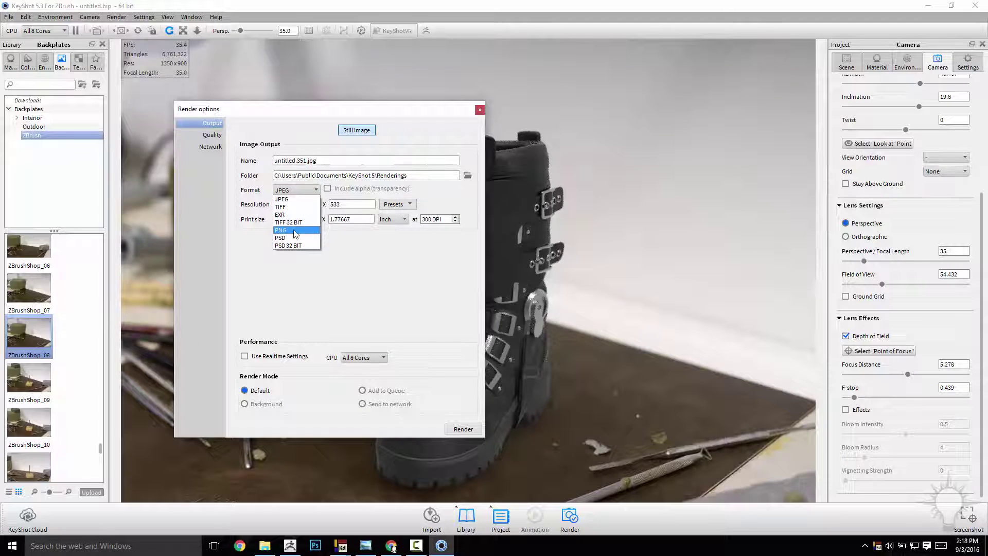
click(301, 199)
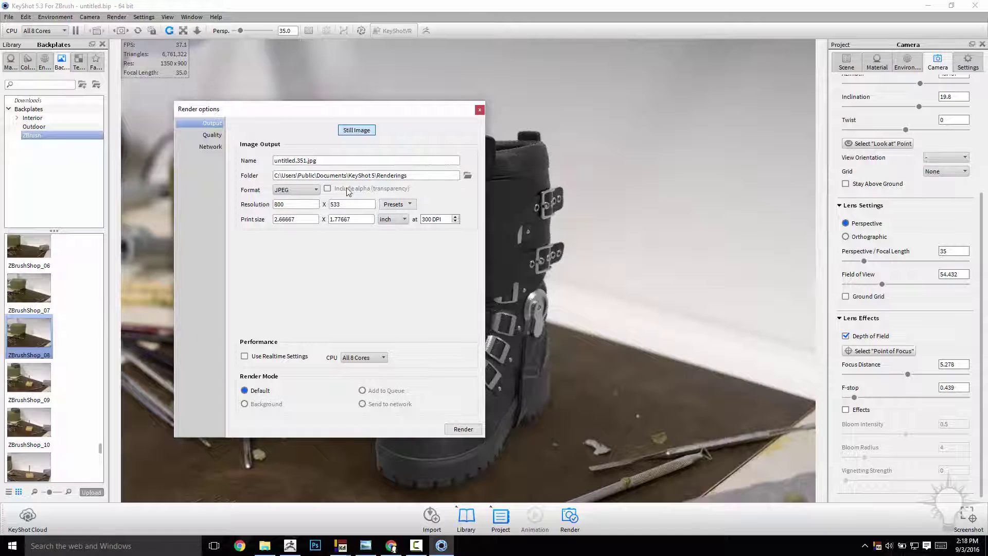
click(463, 430)
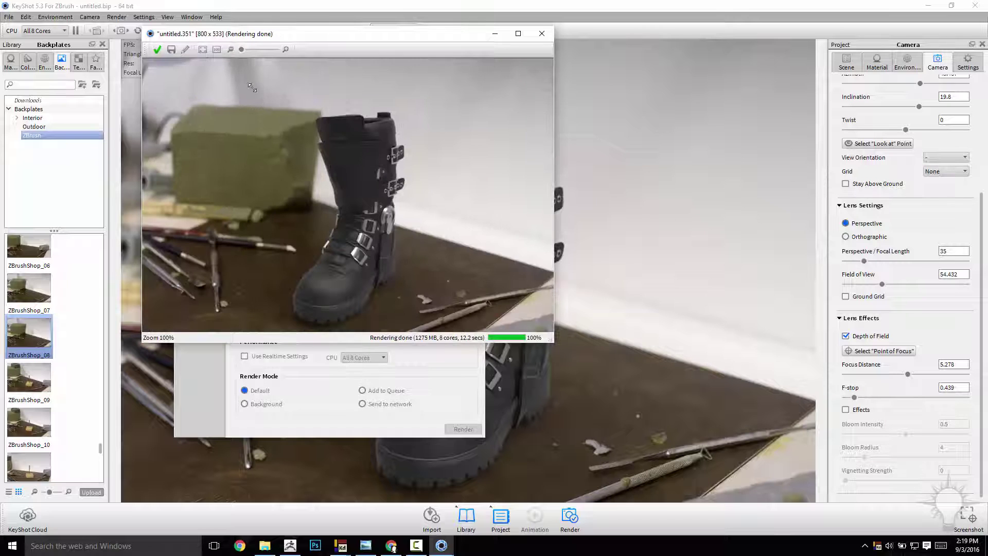
Open the save dialog for the finished boot rendering.
click(172, 50)
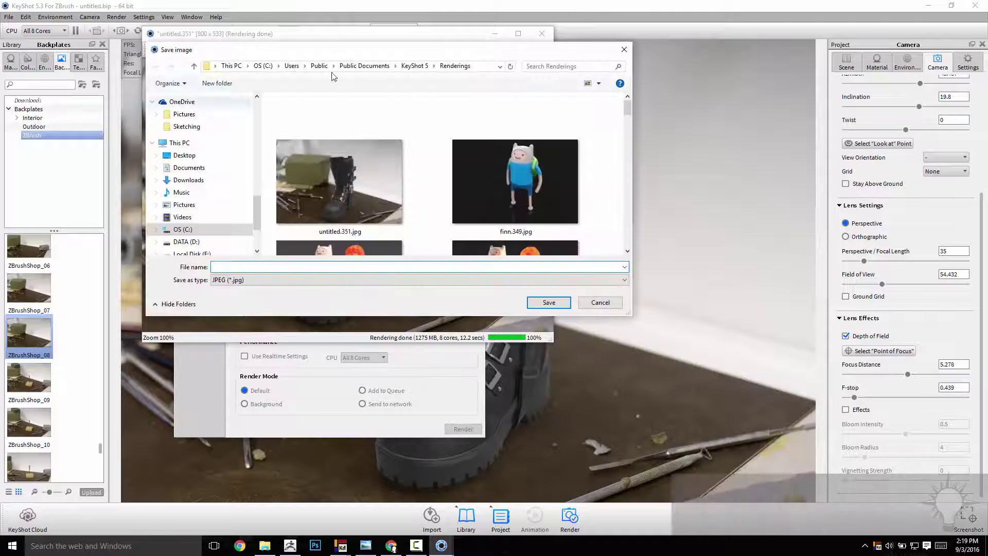